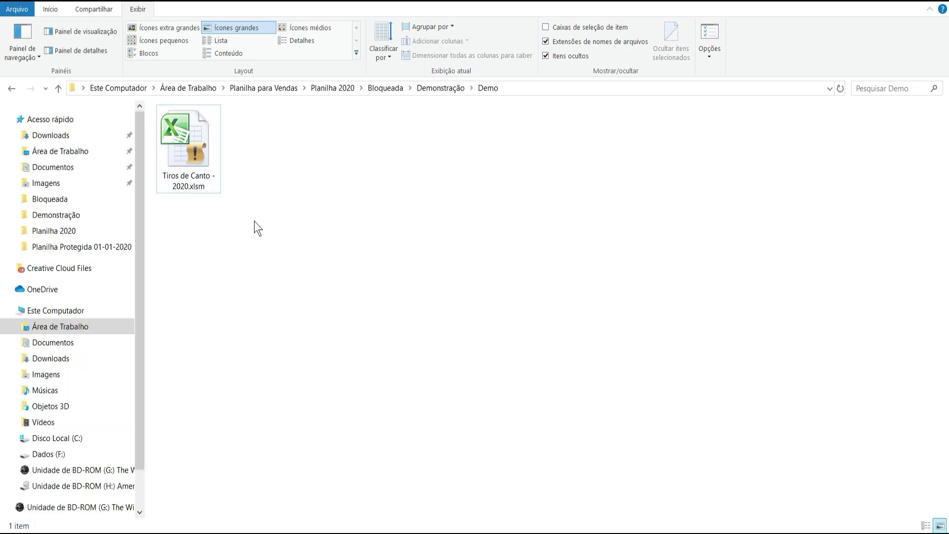
Step: Open the workbook Tiros de Canto - 2020.xlsm with editing and active content enabled, dismissing the activation and welcome notices
double_click(194, 145)
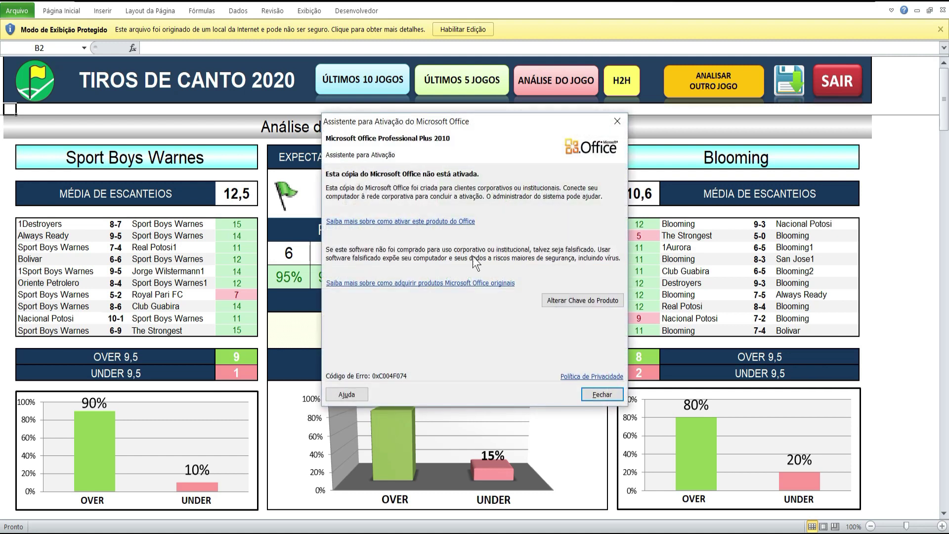
left_click(602, 394)
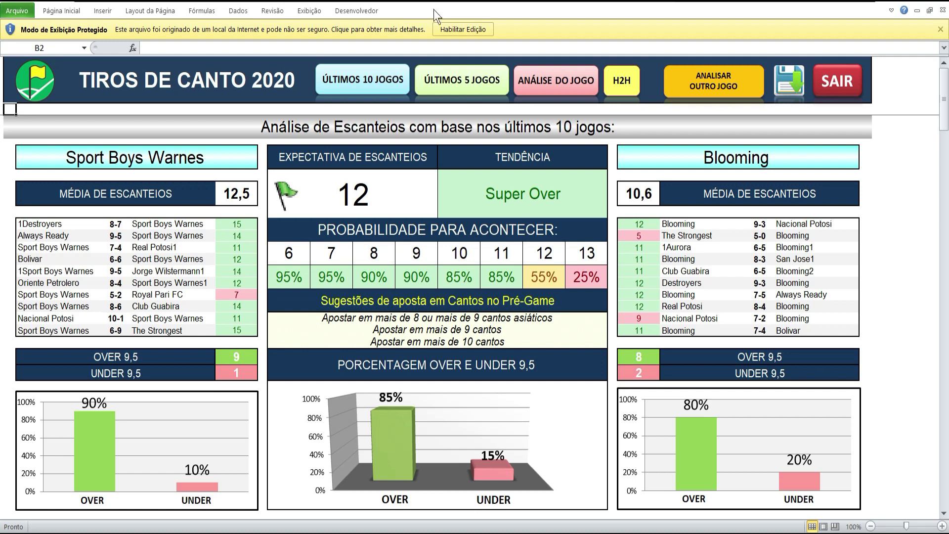
left_click(470, 32)
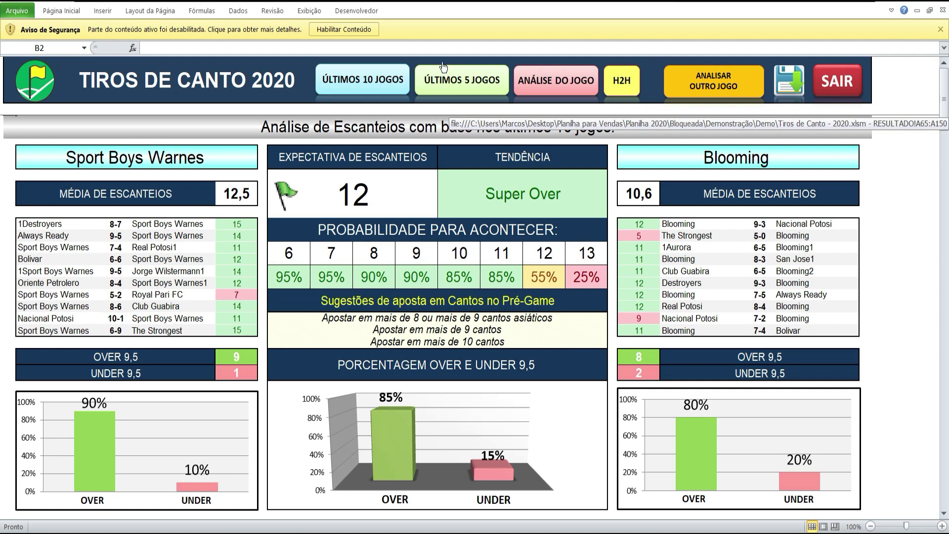
left_click(344, 30)
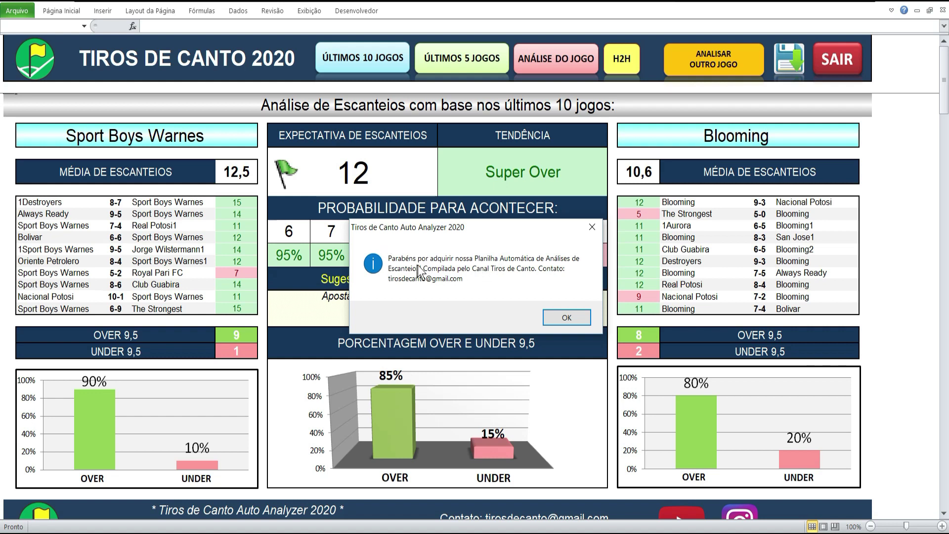
left_click(567, 318)
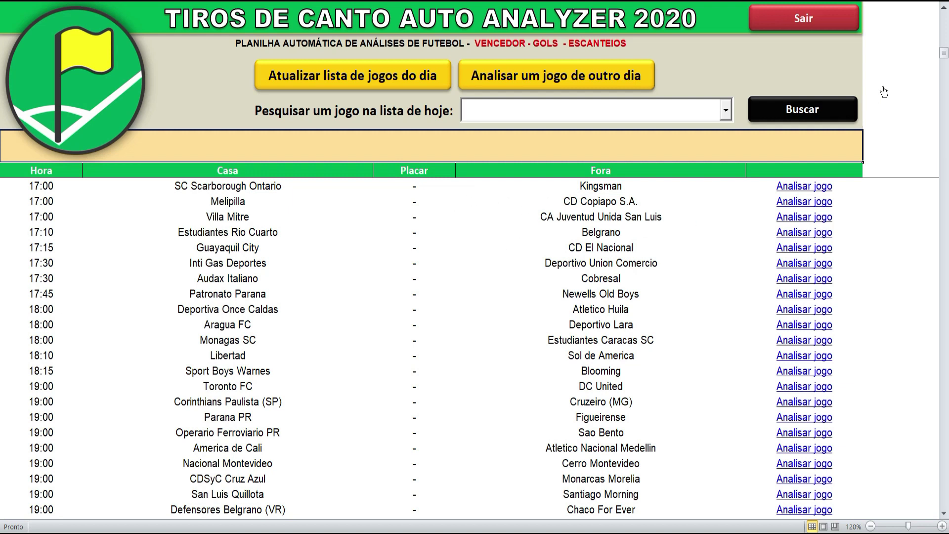
Step: Look through the day's match list from the 13:30 games to Juventus x Bologna and Mallorca x Real Madrid
left_click_drag(944, 53, 932, 20)
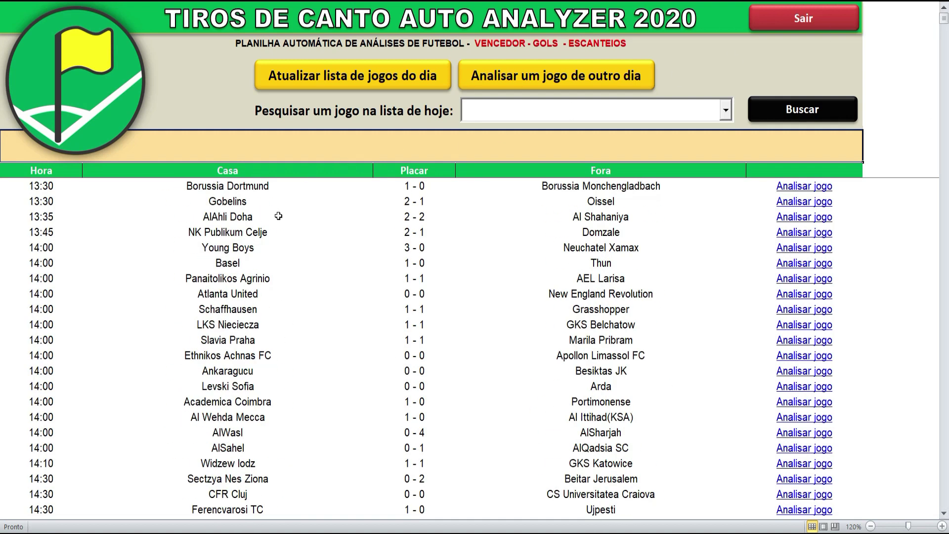
left_click(274, 186)
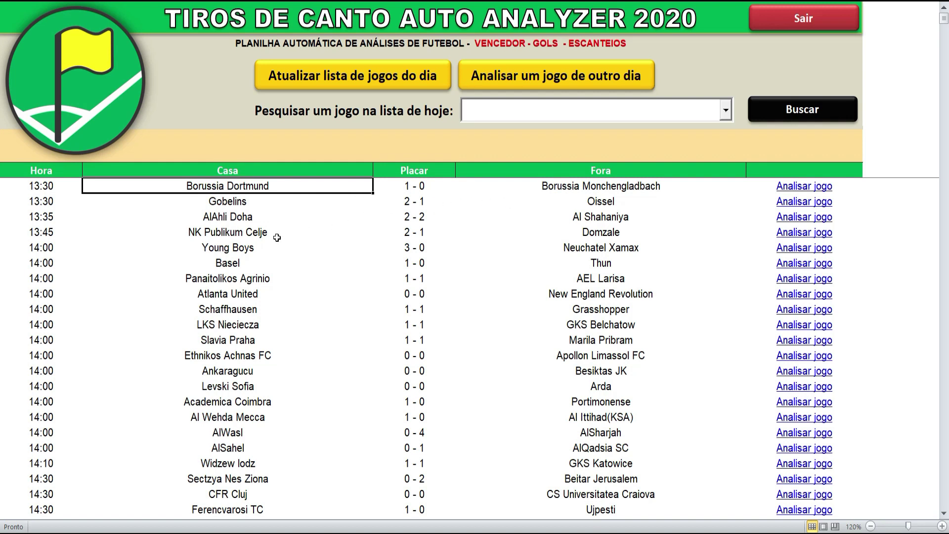
scroll(267, 245, "down", 1)
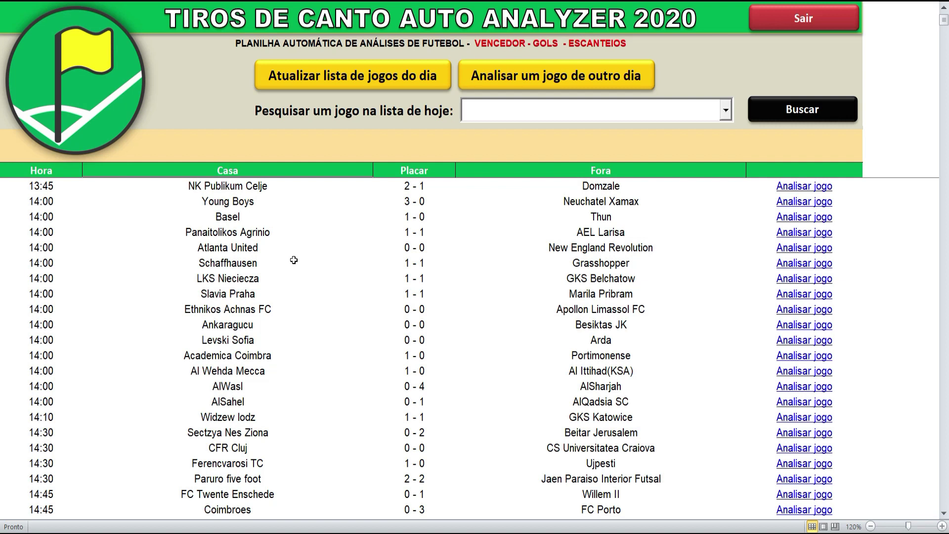
scroll(293, 260, "down", 5)
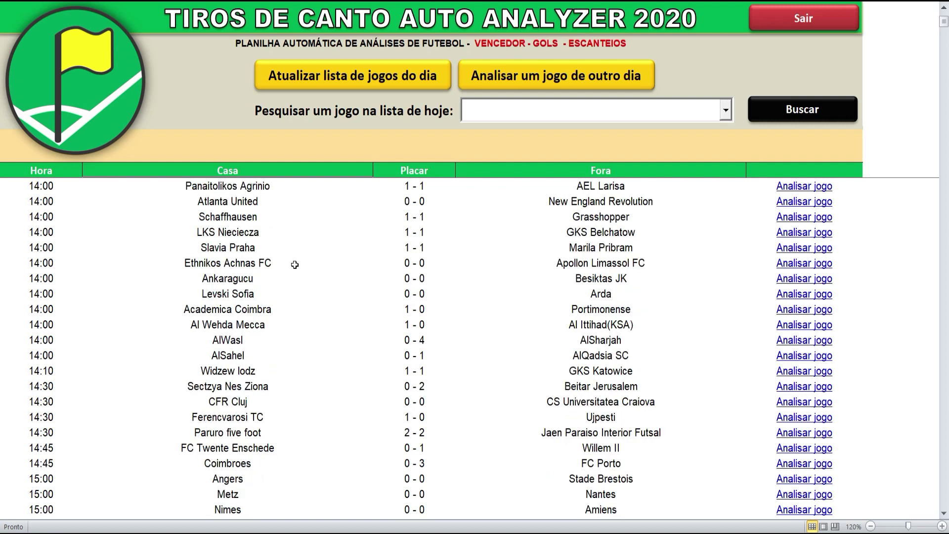
scroll(295, 265, "down", 6)
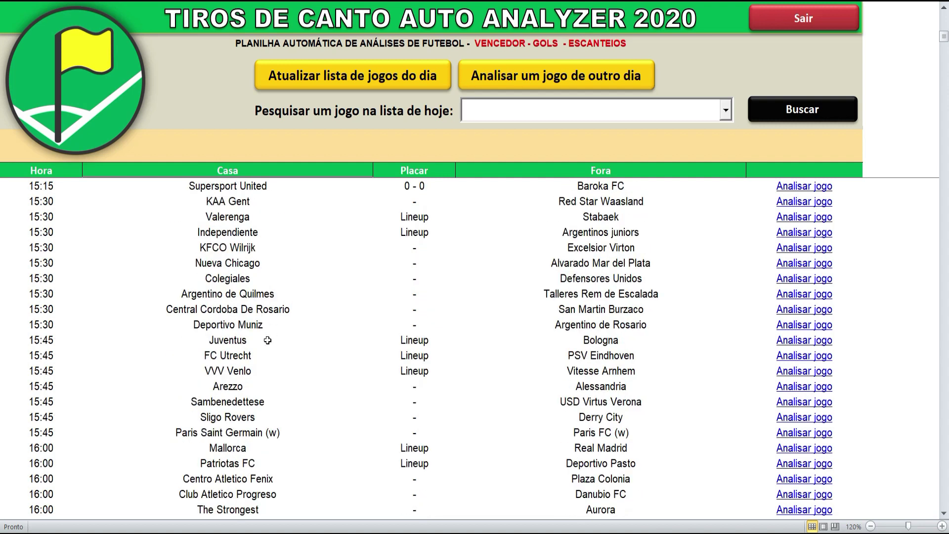
left_click(259, 352)
left_click(258, 341)
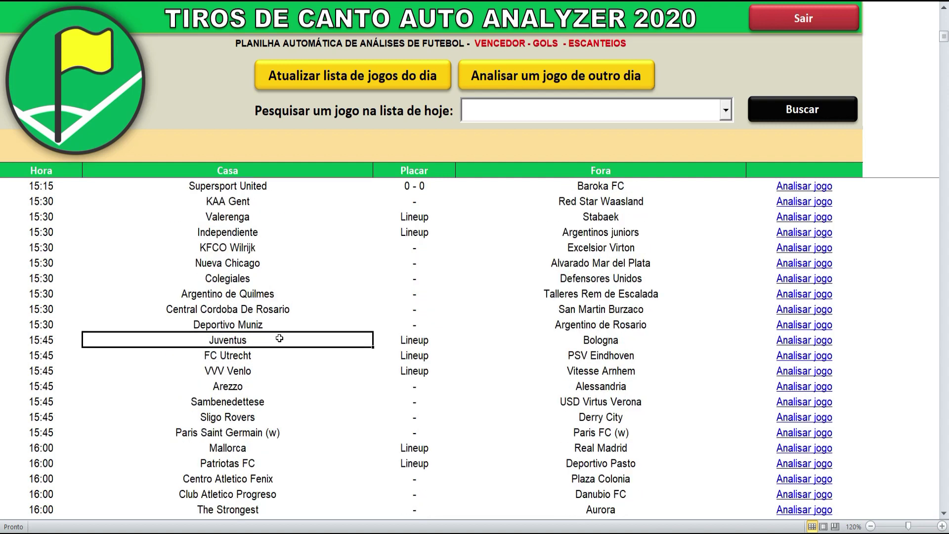
left_click(588, 340)
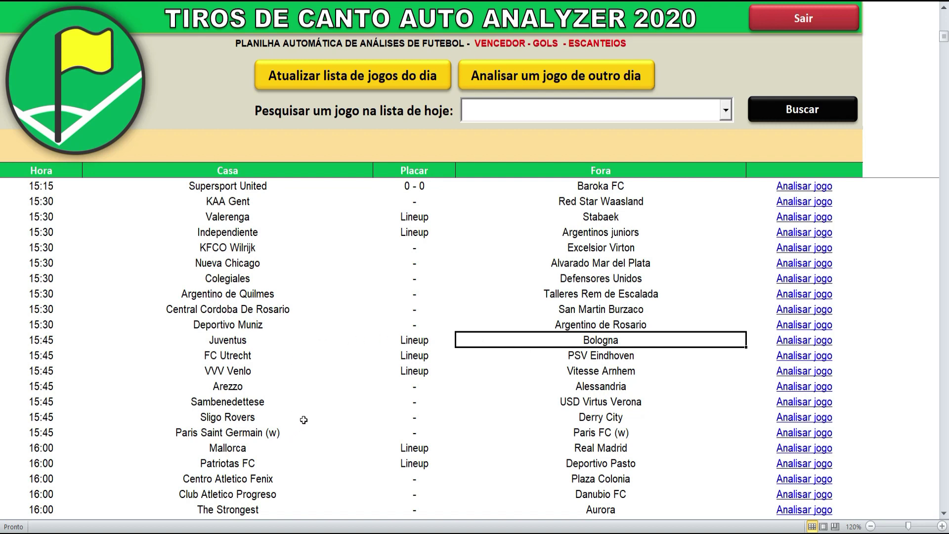
left_click(288, 450)
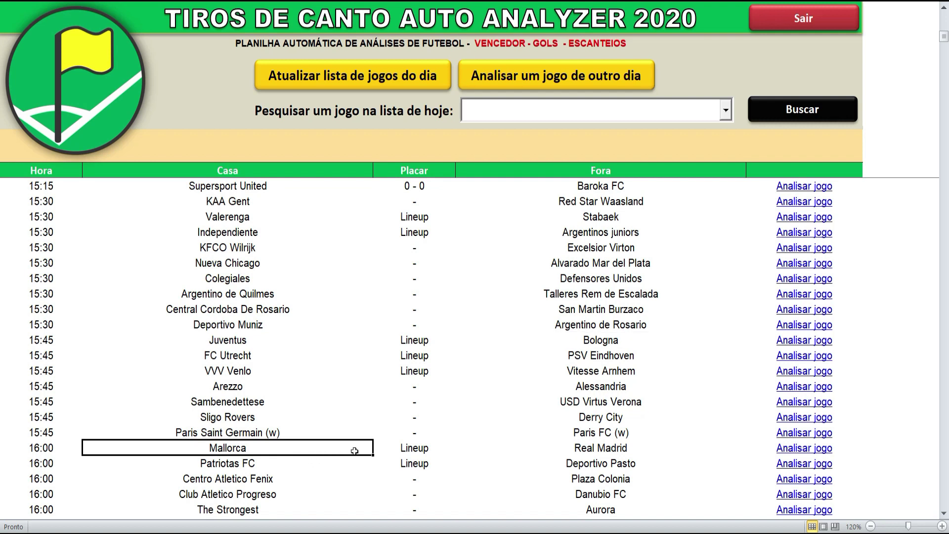
left_click(596, 454)
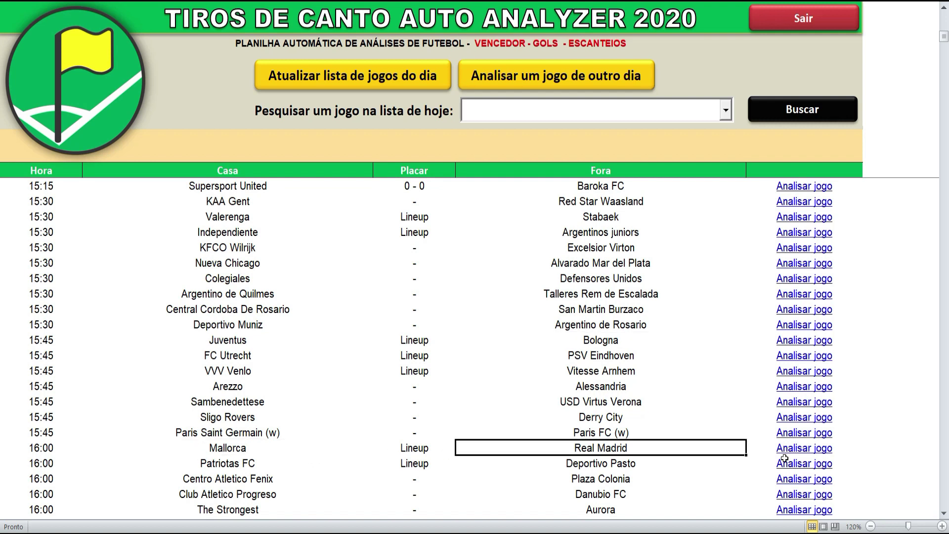
Step: Examine the 16:00 and 16:30 games, including Sao Caetano x Mirassol, Vila Nova x Coritiba PR and Oeste x America MG
scroll(589, 448, "down", 2)
scroll(502, 427, "down", 1)
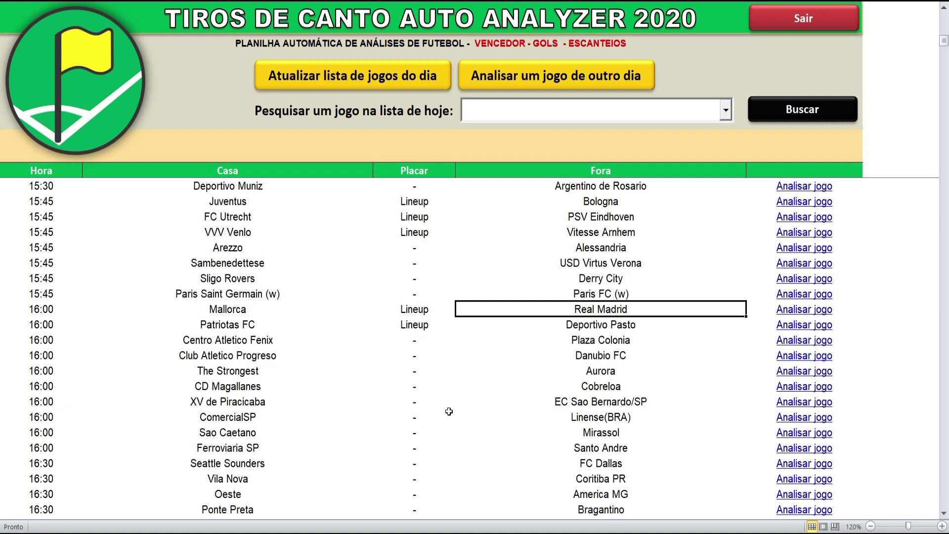
left_click(250, 432)
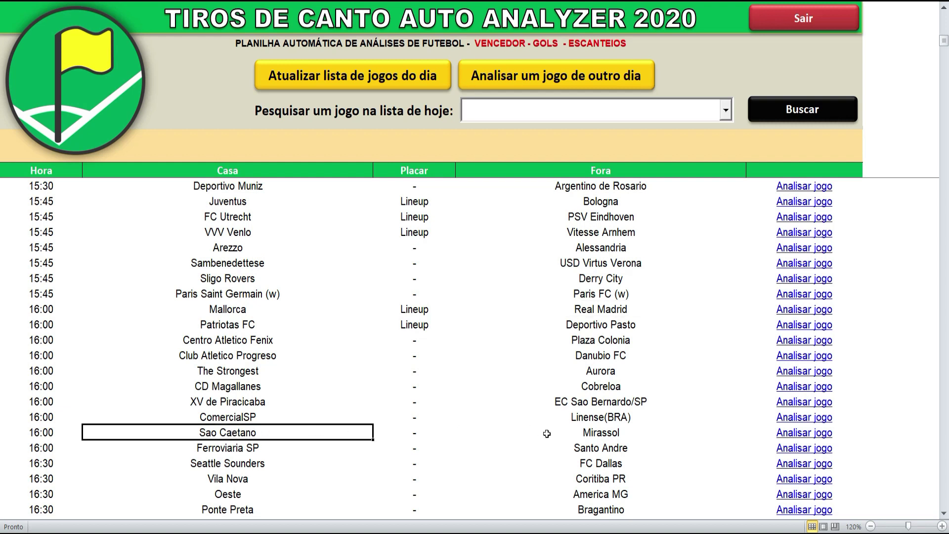
left_click(594, 434)
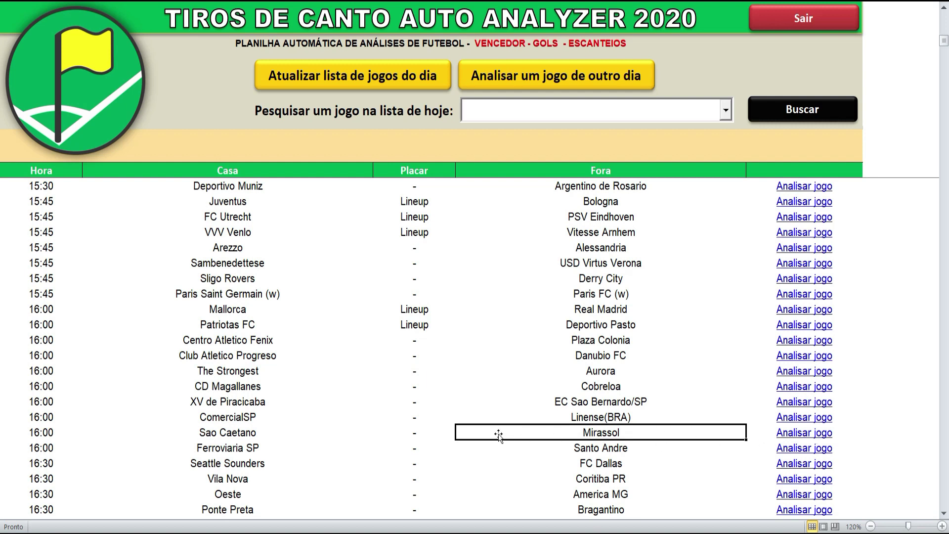
scroll(470, 426, "down", 1)
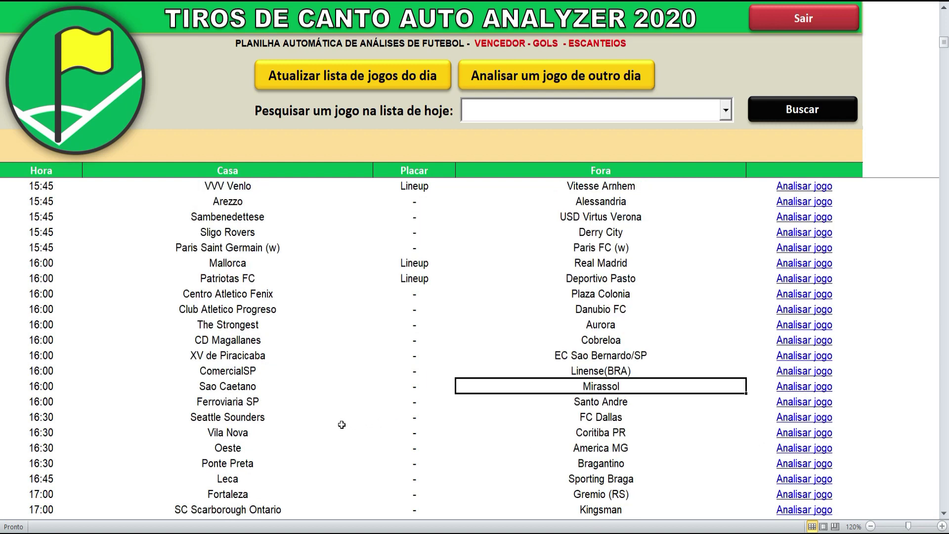
left_click(257, 435)
left_click(585, 435)
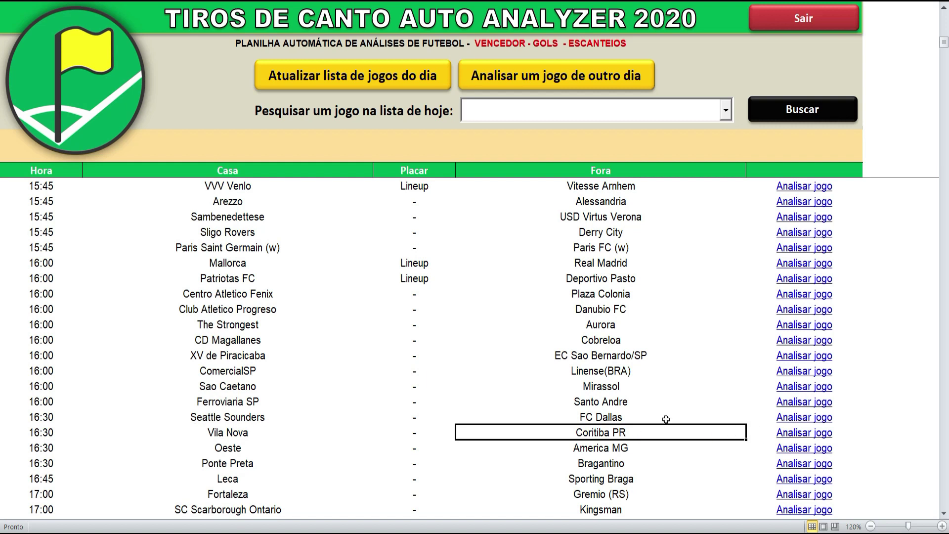
left_click(249, 446)
left_click(594, 450)
scroll(428, 426, "down", 1)
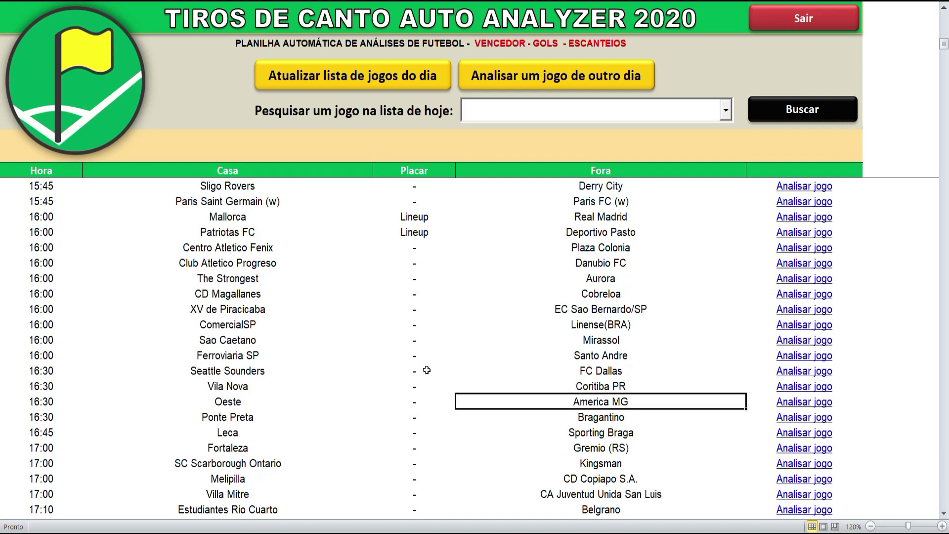
scroll(425, 368, "down", 1)
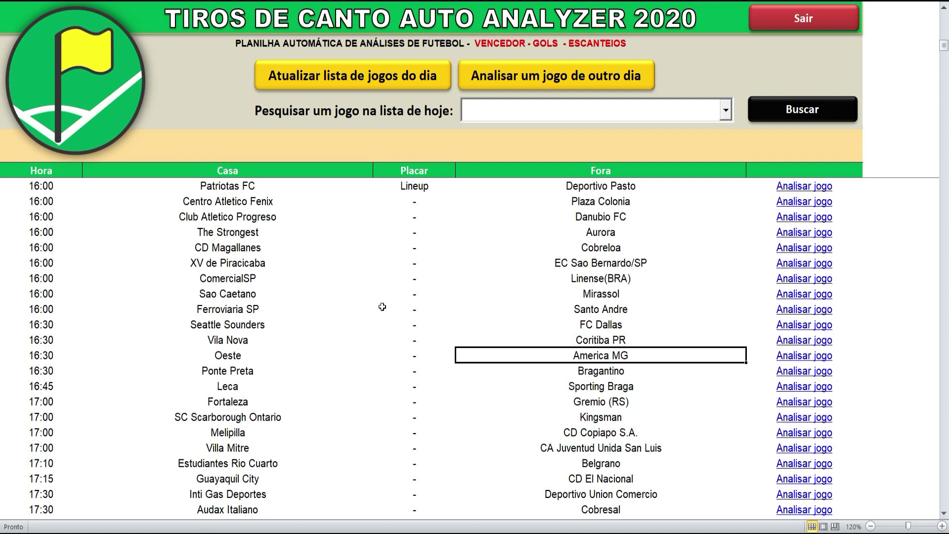
Step: Update the workbook's list of the day's games
scroll(384, 255, "up", 3)
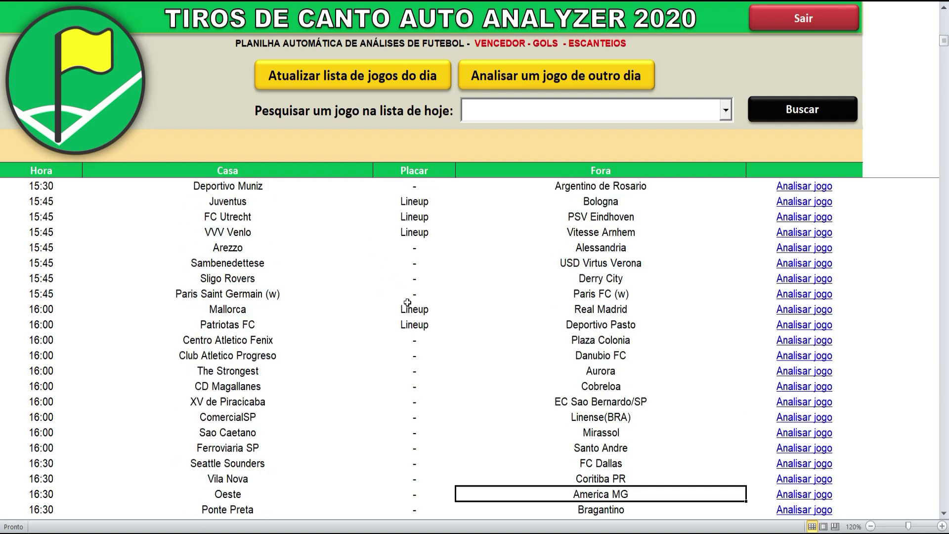
scroll(405, 296, "up", 14)
scroll(401, 276, "up", 1)
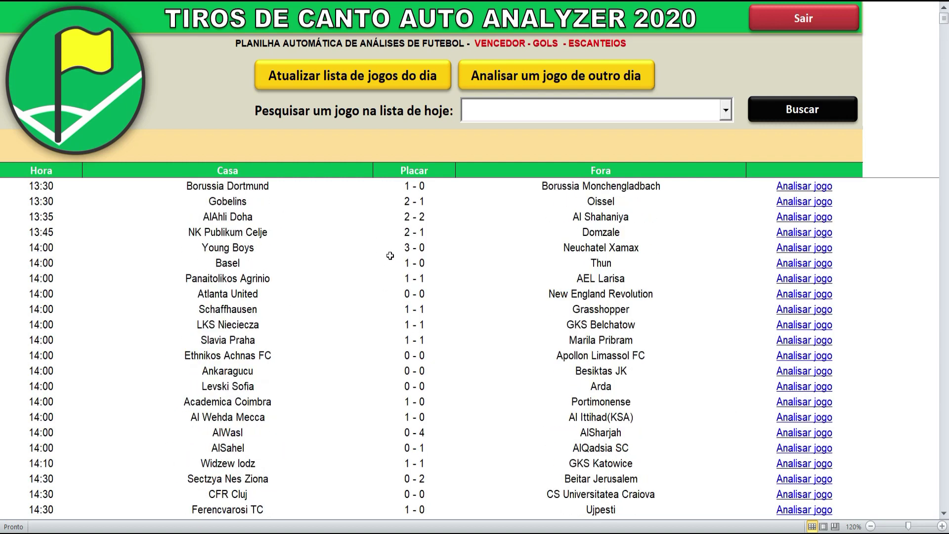
left_click(369, 80)
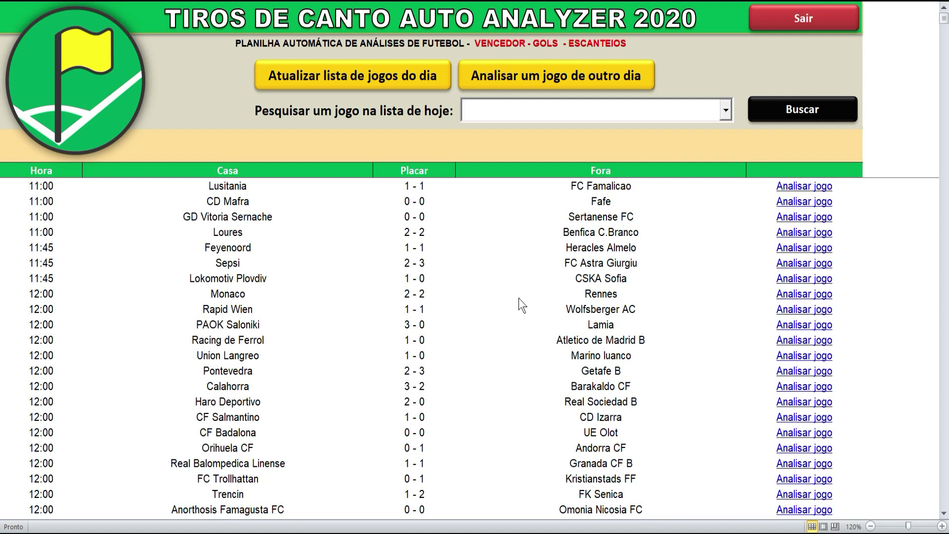
Step: Review the scores and upcoming fixtures in the refreshed match list, from the 11:00 games to the evening games
left_click(414, 187)
left_click(414, 217)
left_click(413, 233)
scroll(435, 263, "down", 6)
scroll(435, 263, "down", 13)
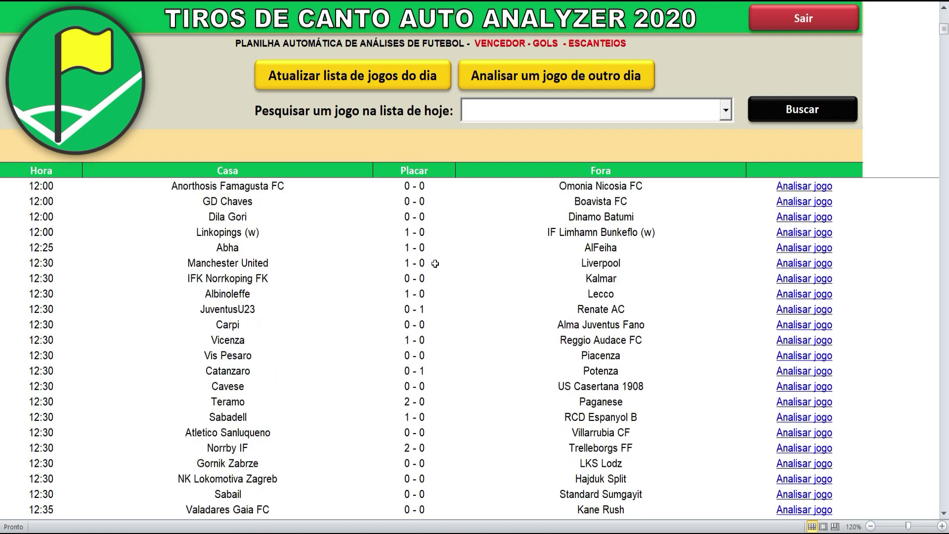
scroll(432, 274, "down", 12)
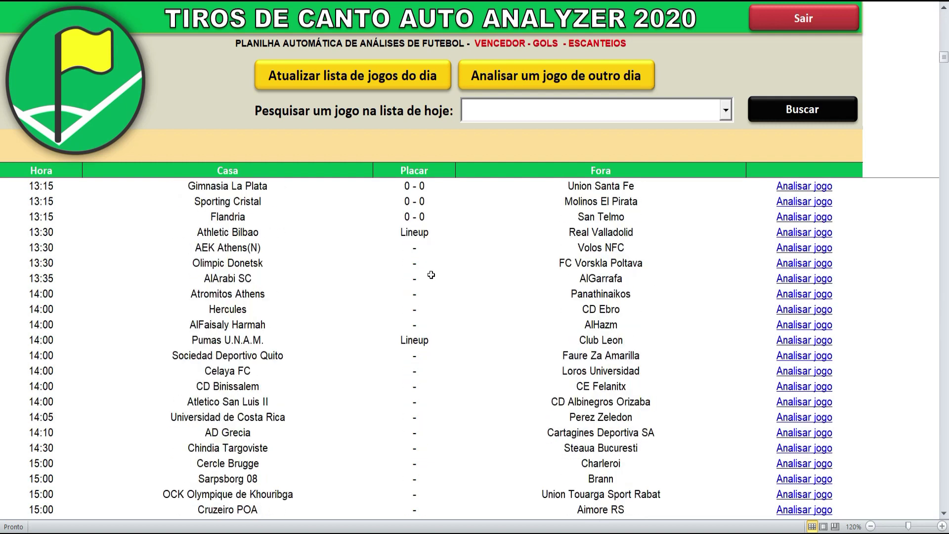
scroll(431, 275, "down", 7)
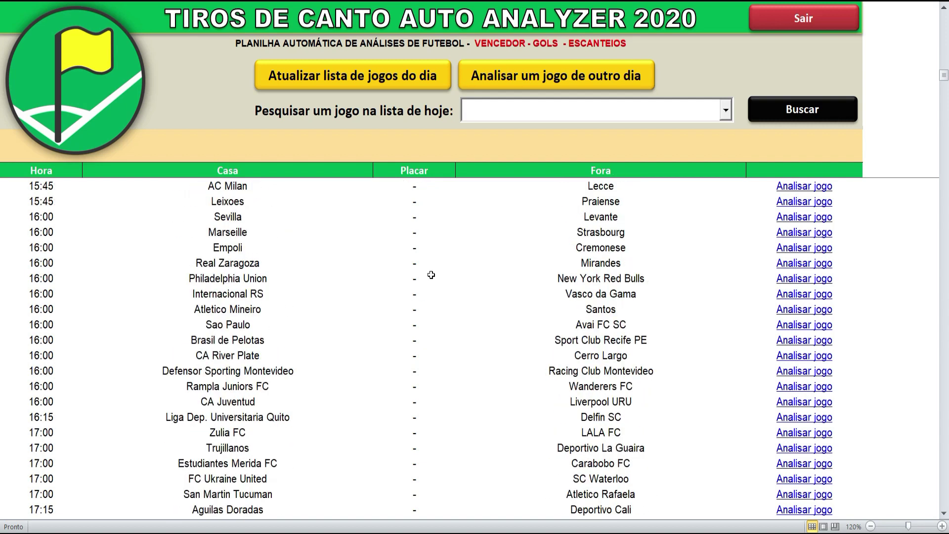
scroll(431, 275, "down", 2)
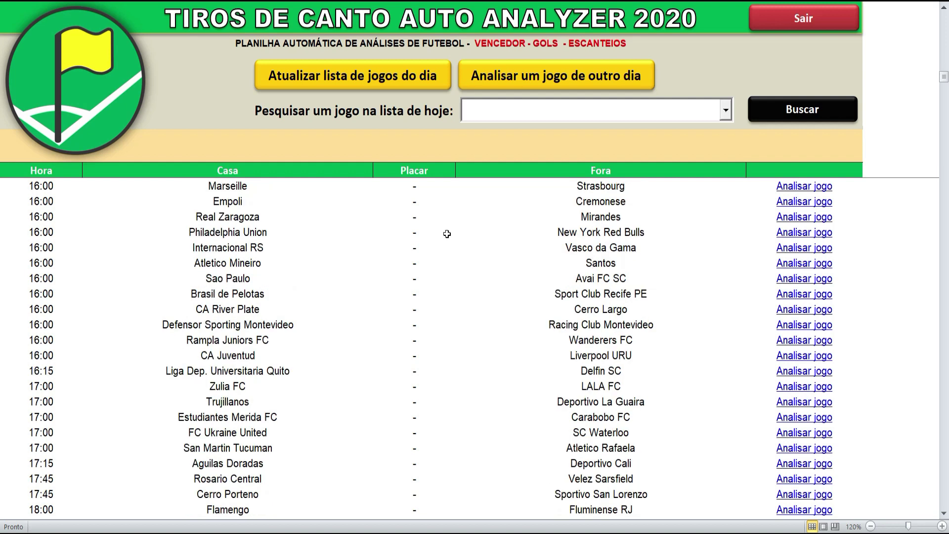
Step: Search today's list for the match Chapecoense SC x Goias and run its analysis
scroll(447, 234, "up", 10)
left_click(485, 106)
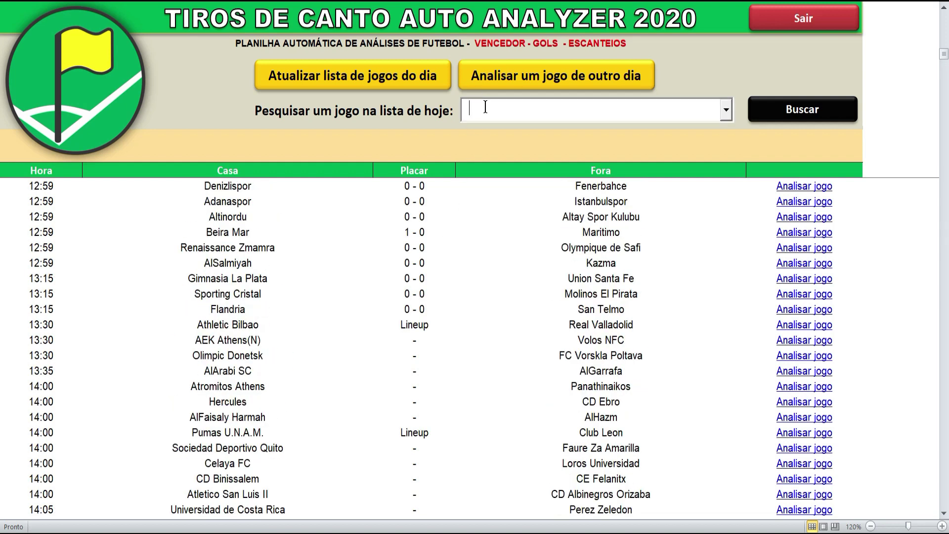
type("Ch")
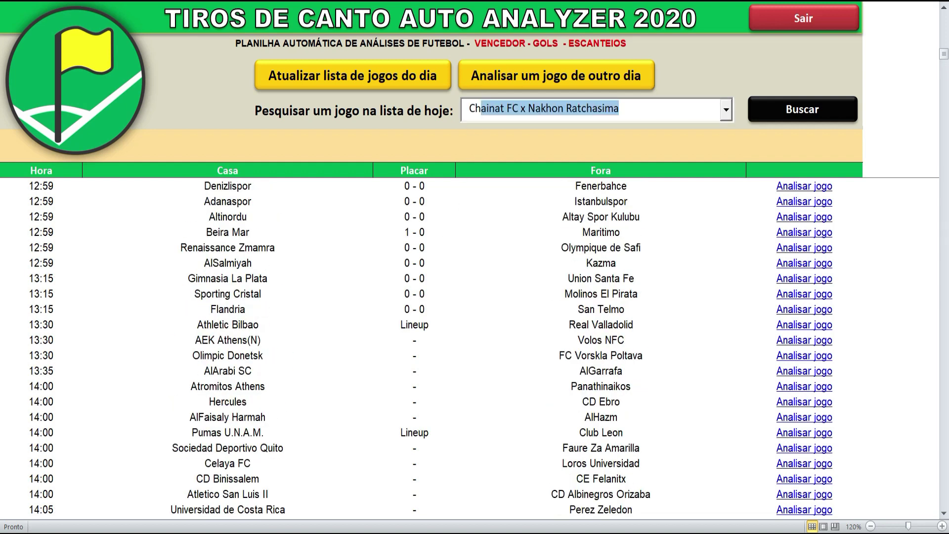
type("apecoense SC x Goias")
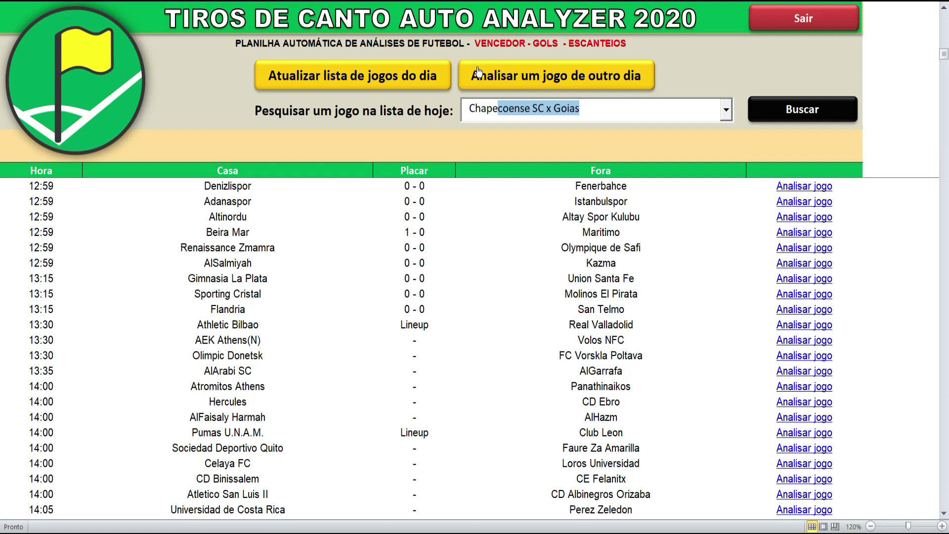
left_click(777, 113)
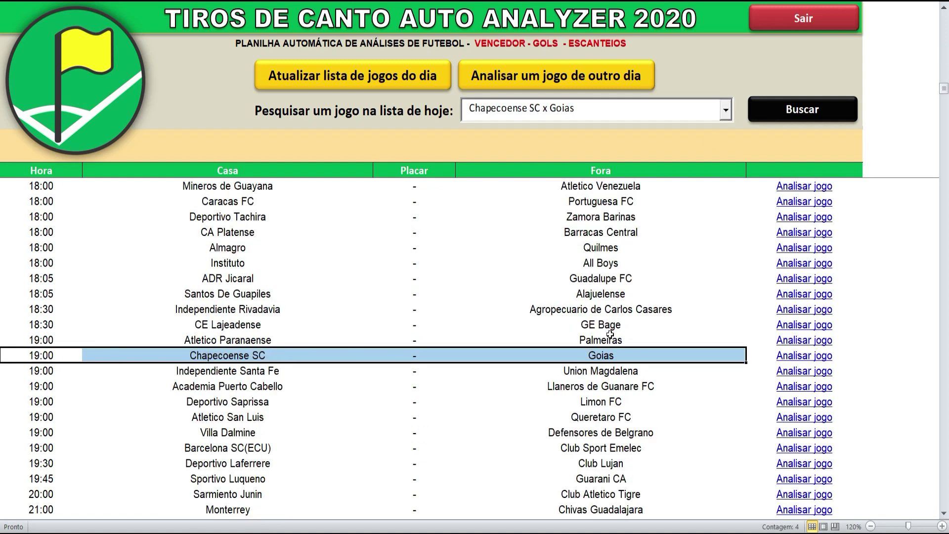
left_click(797, 360)
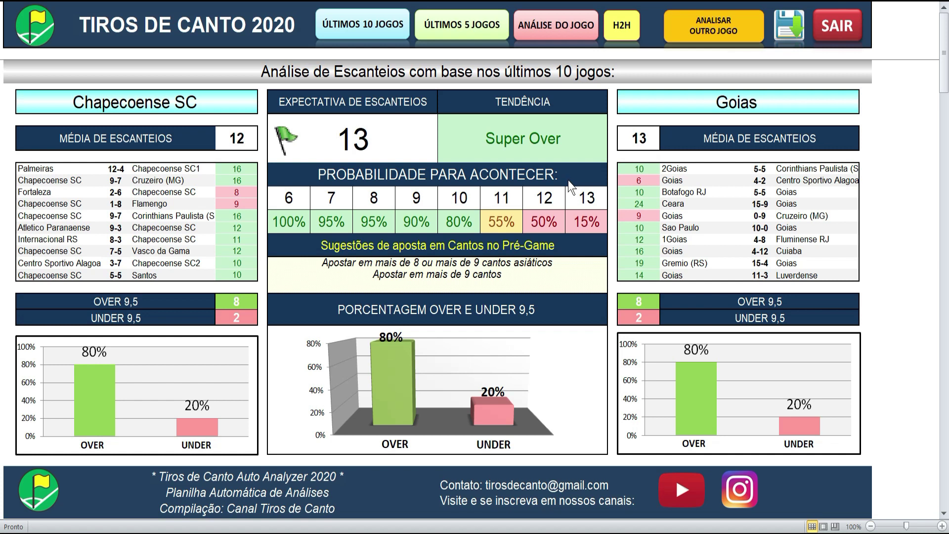
Step: Examine the corner expectation, the tendency and the probability scale from 6 to 13 corners in the last-10-games analysis
left_click(398, 134)
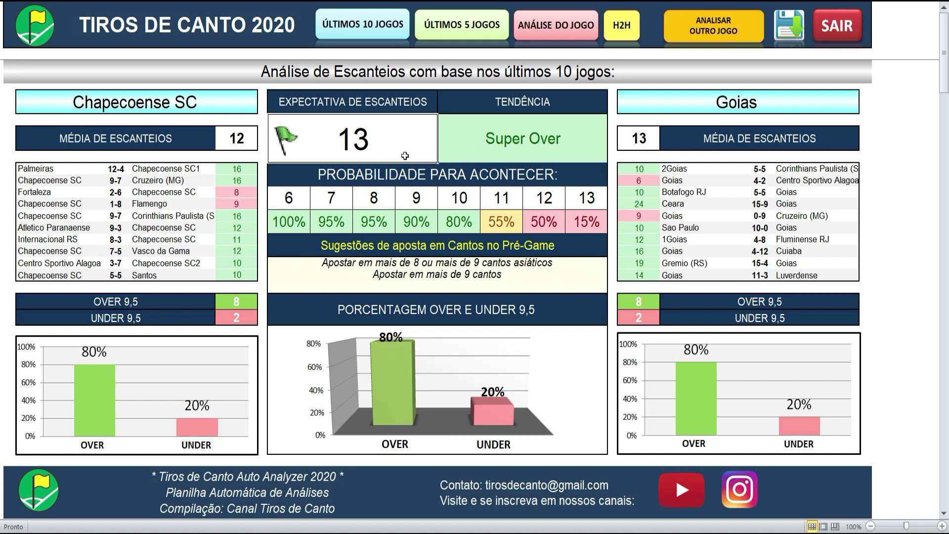
left_click(468, 137)
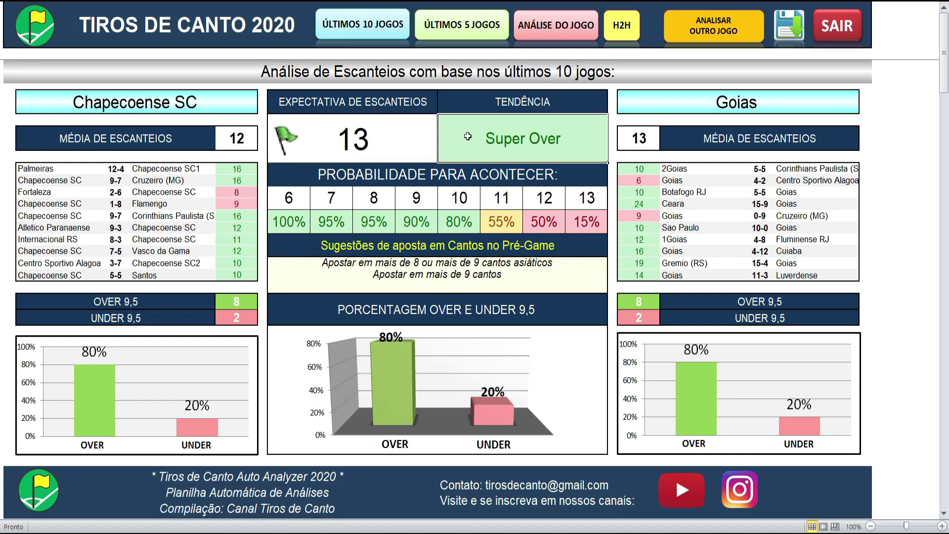
left_click(386, 199)
left_click(427, 201)
left_click(457, 198)
left_click(497, 198)
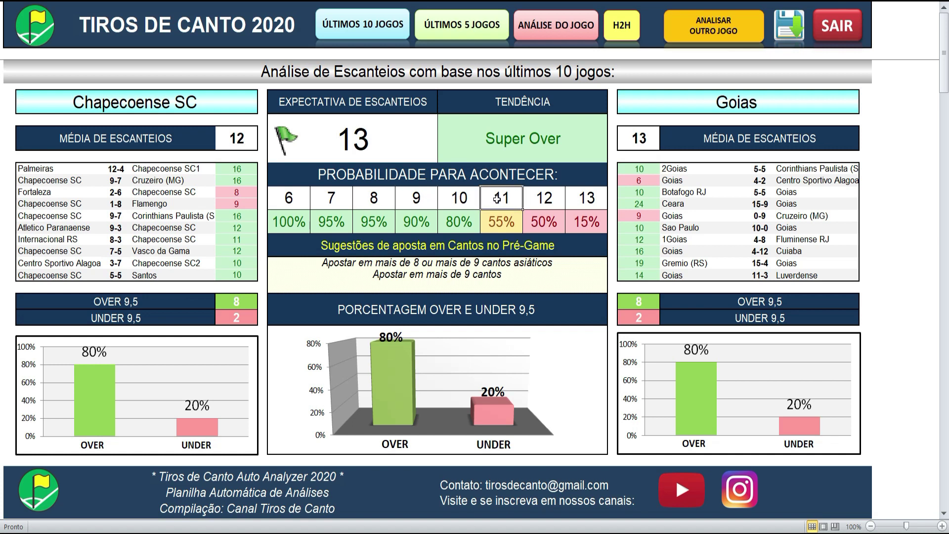
left_click(305, 200)
left_click(335, 199)
left_click(542, 200)
left_click(581, 200)
Step: Examine the probabilities for 10, 11 and 12 corners in the last-10-games analysis
left_click(456, 220)
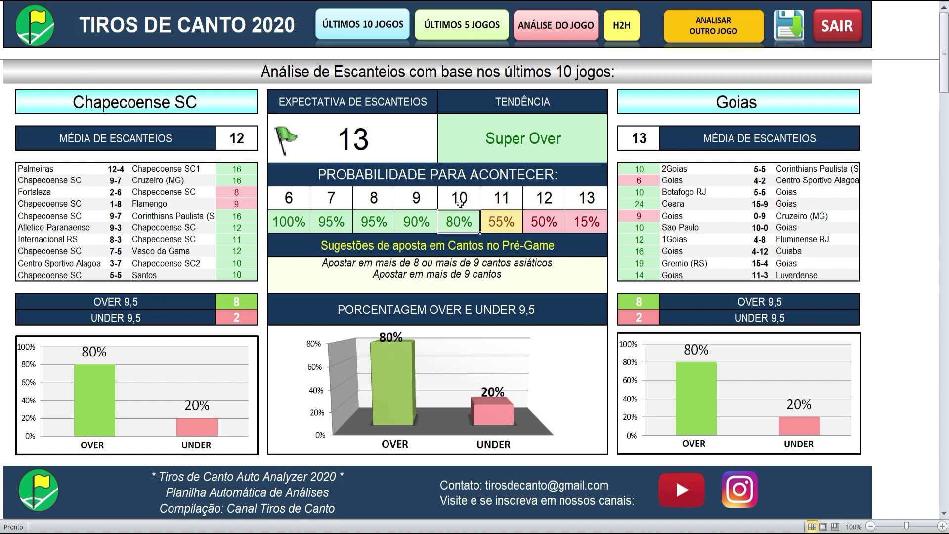
left_click(461, 200)
left_click(460, 217)
left_click(500, 220)
left_click(504, 202)
left_click(505, 224)
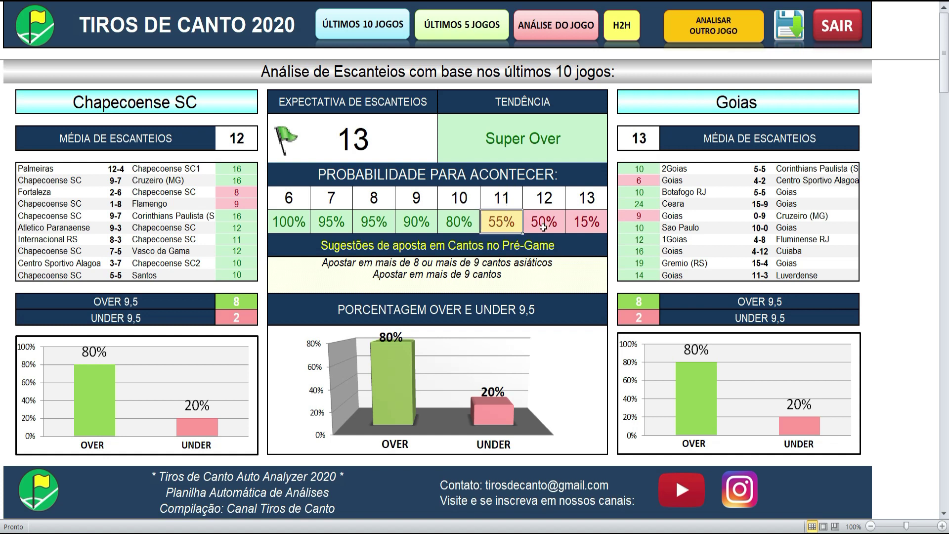
left_click(544, 226)
left_click(545, 202)
left_click(543, 219)
Step: Read the pre-game corner betting suggestions and the over/under 9.5 percentage section
left_click(455, 249)
left_click(454, 265)
left_click(496, 309)
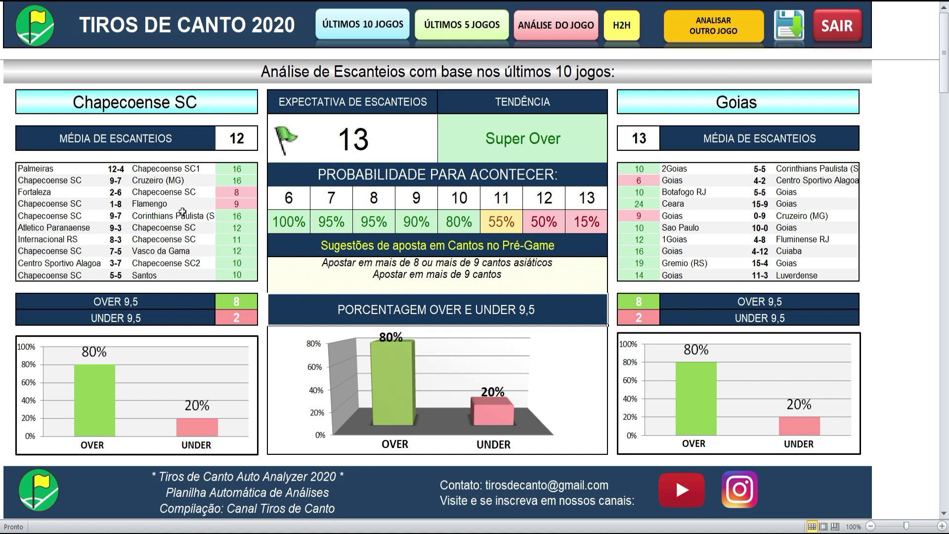
Step: Examine Chapecoense SC's list of last 10 games, checking each side's corners and the total for the Palmeiras match
left_click_drag(94, 173, 196, 275)
key("ctrl+Home")
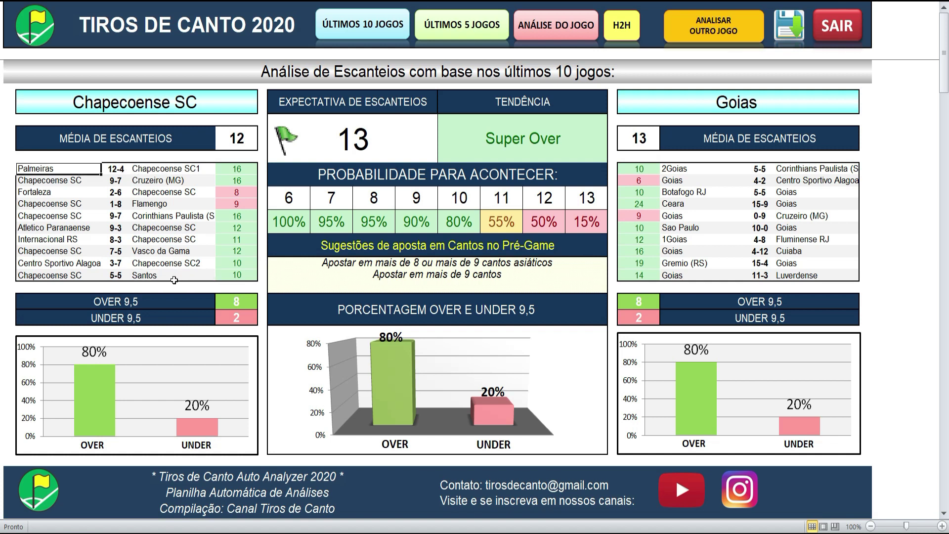
left_click(116, 170)
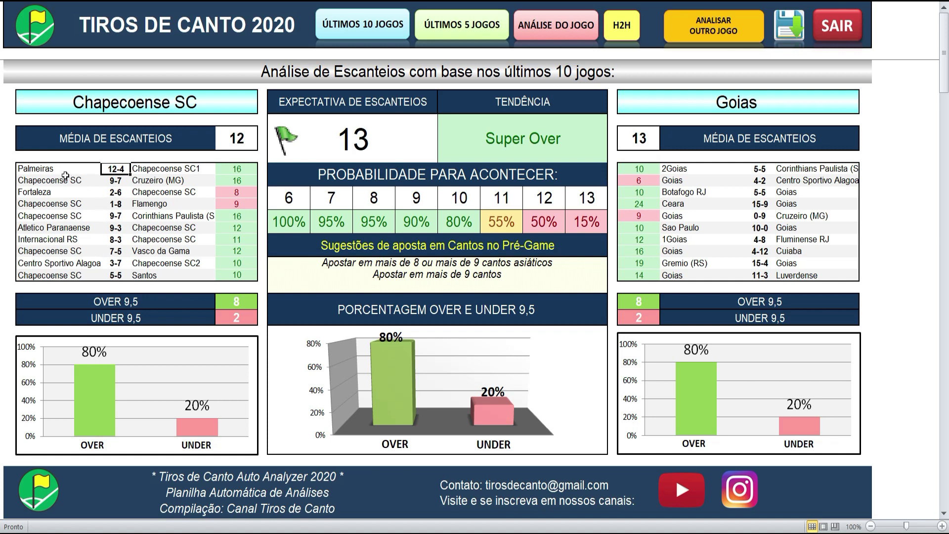
left_click(50, 170)
left_click(144, 170)
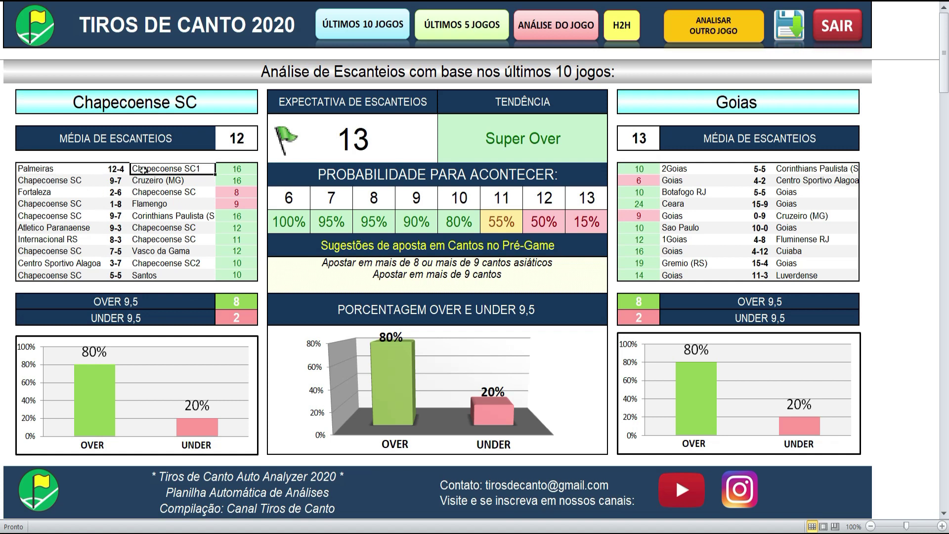
left_click(117, 169)
left_click(64, 170)
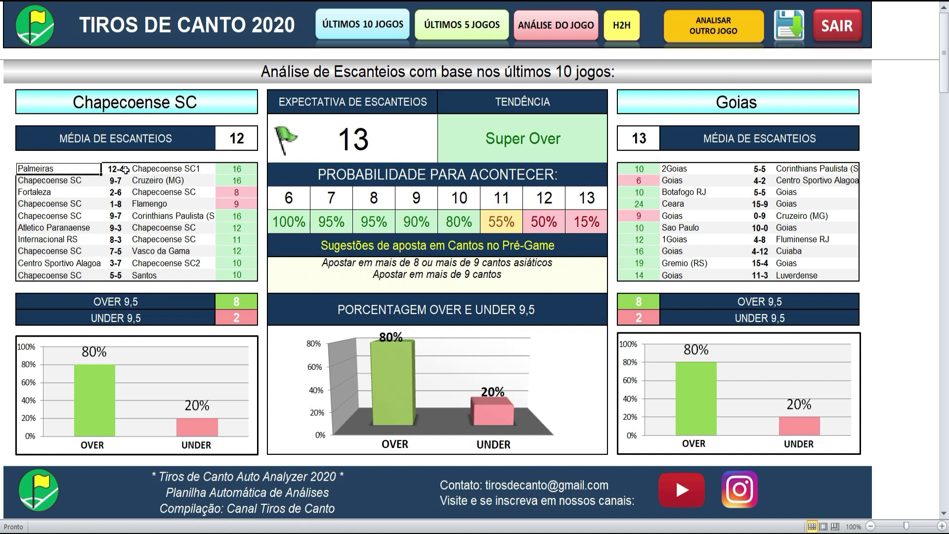
left_click(158, 171)
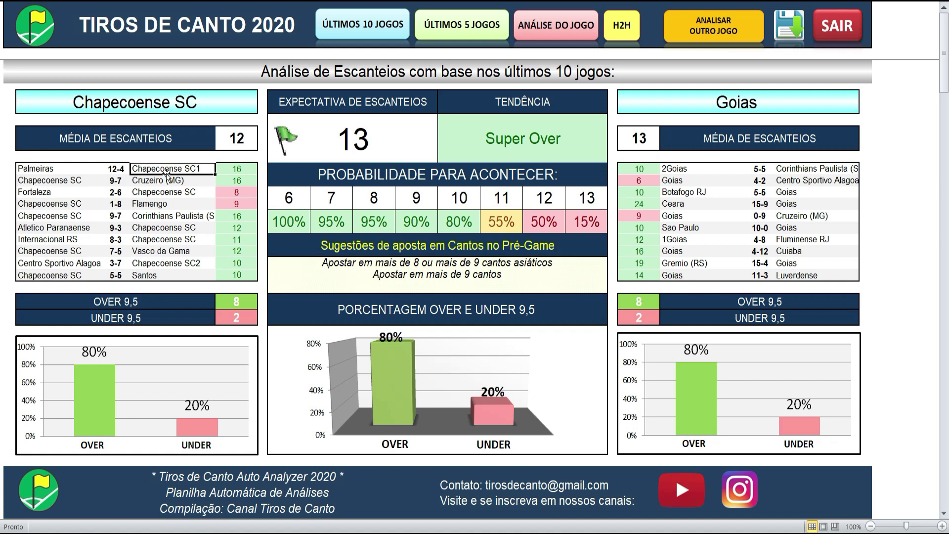
left_click(253, 171)
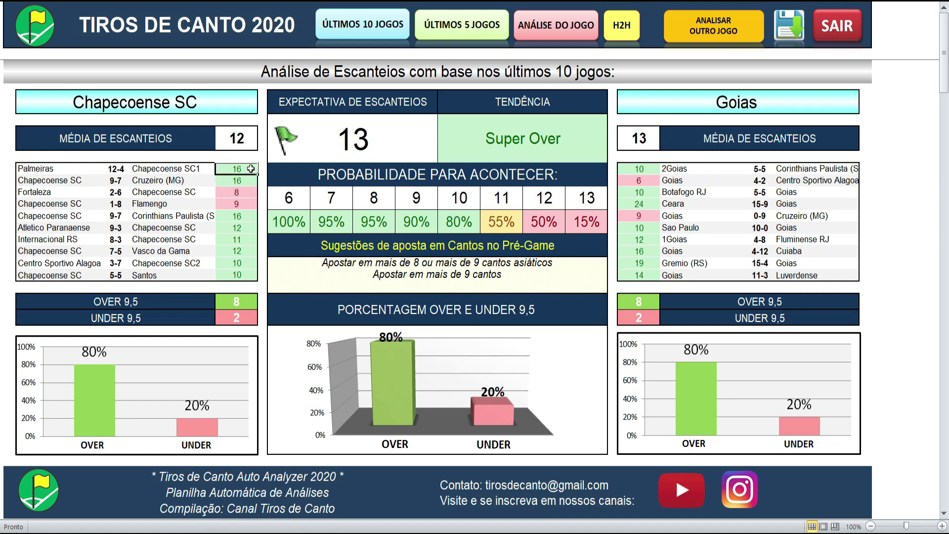
Step: Examine each side's corners and the total for the Fortaleza x Chapecoense SC game
left_click(65, 193)
left_click(149, 192)
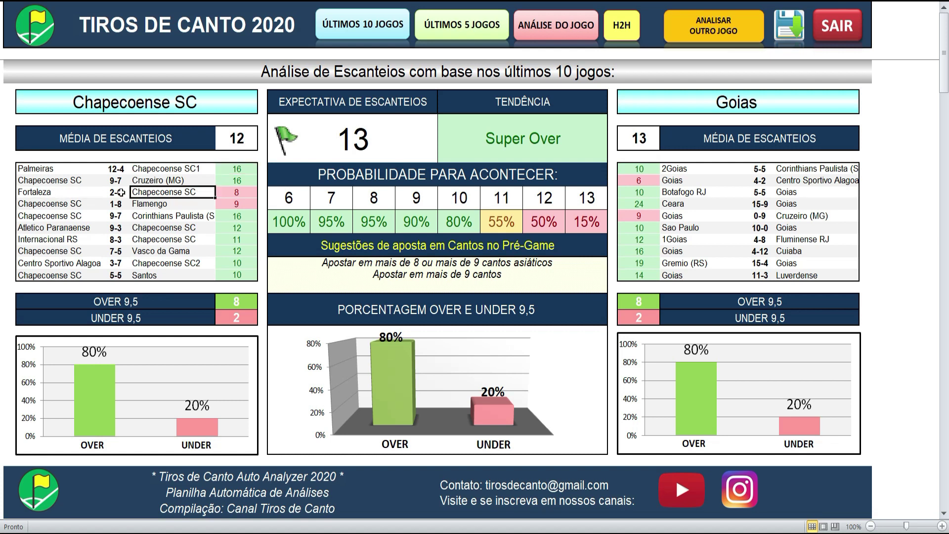
left_click(111, 192)
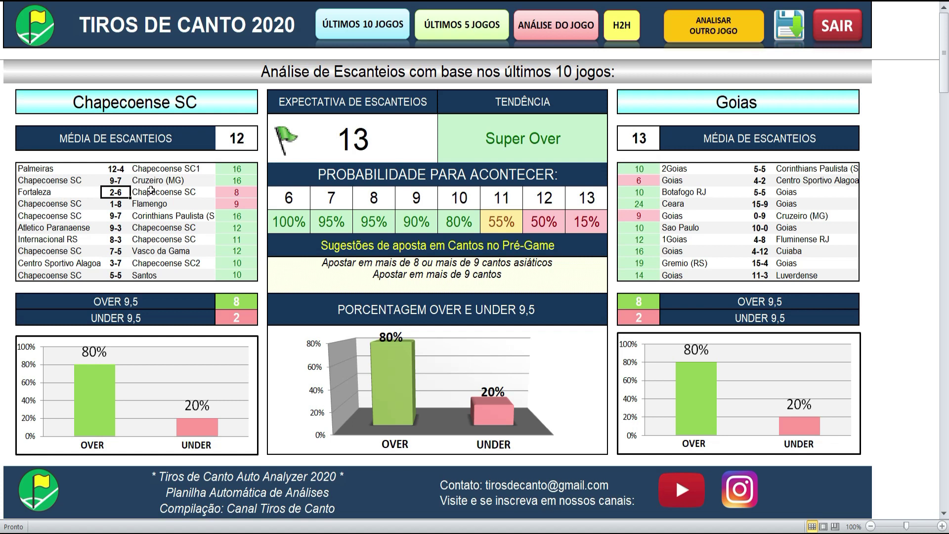
left_click(250, 194)
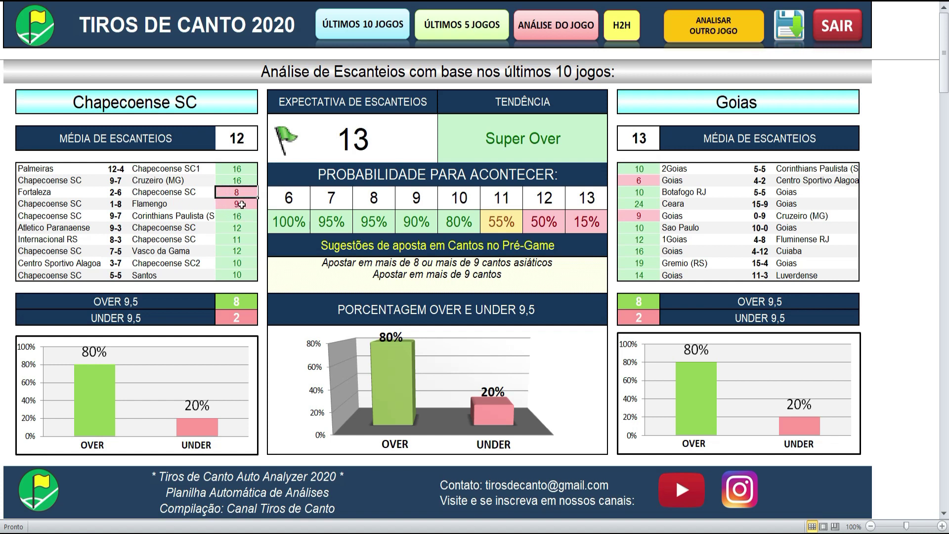
Step: Check Chapecoense SC's over 9.5 and under 9.5 counts and its corner average over the last 10 games
left_click(244, 303)
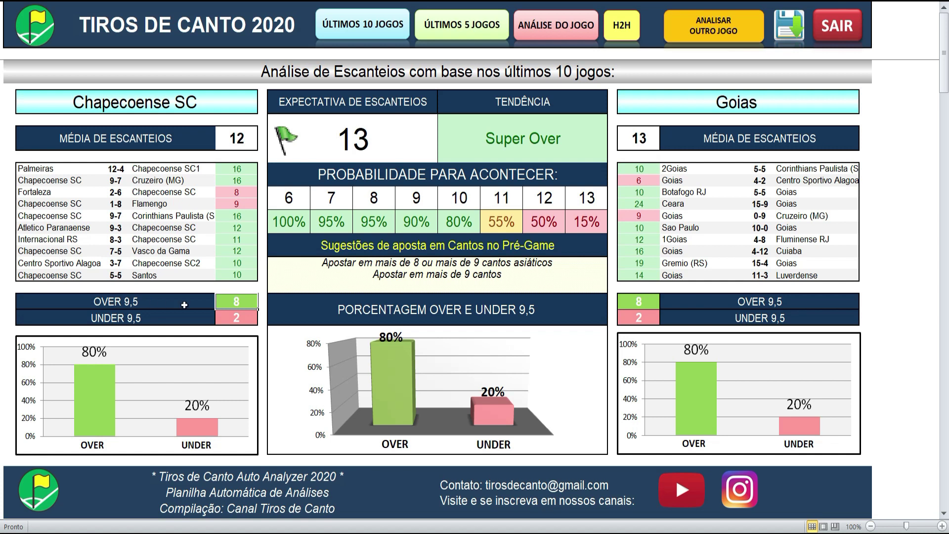
left_click(235, 318)
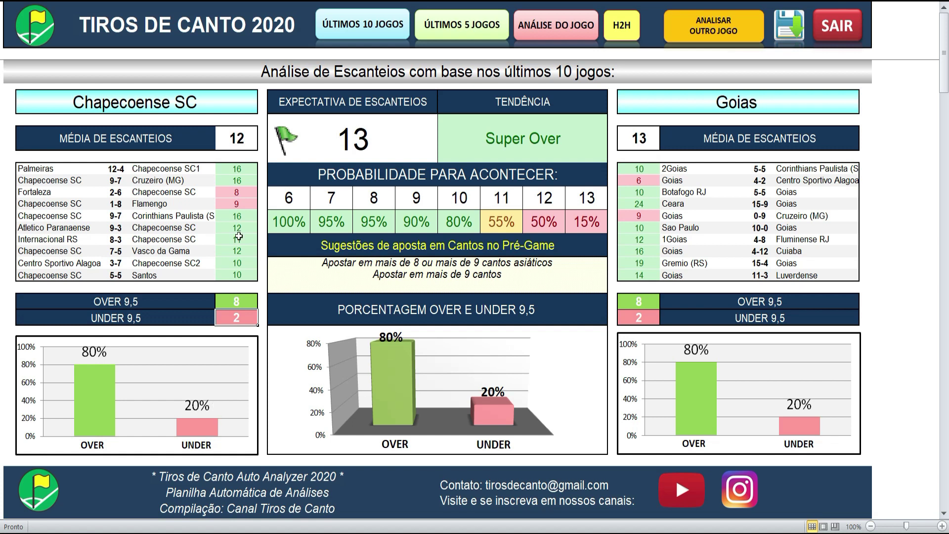
left_click(242, 141)
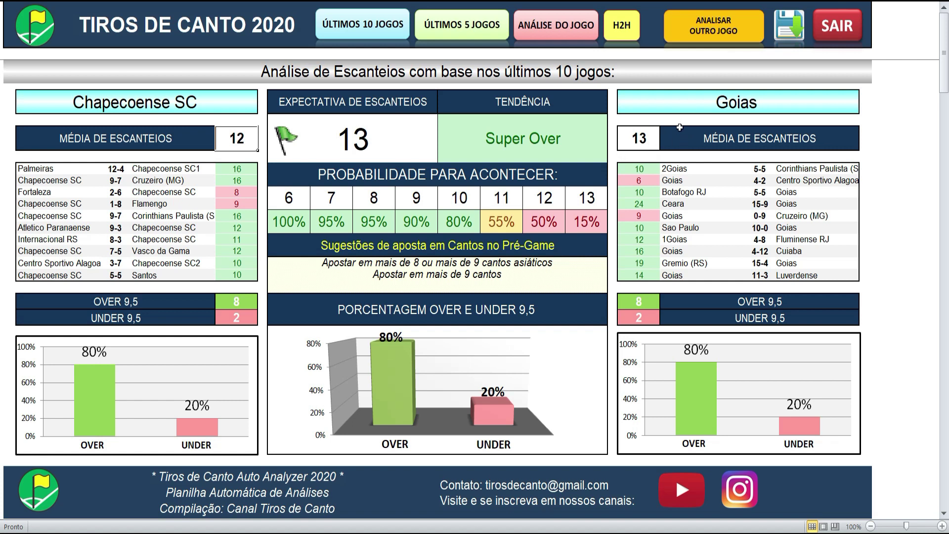
Step: Check Goias's corner average and its over 9.5 and under 9.5 counts over the last 10 games
left_click(643, 139)
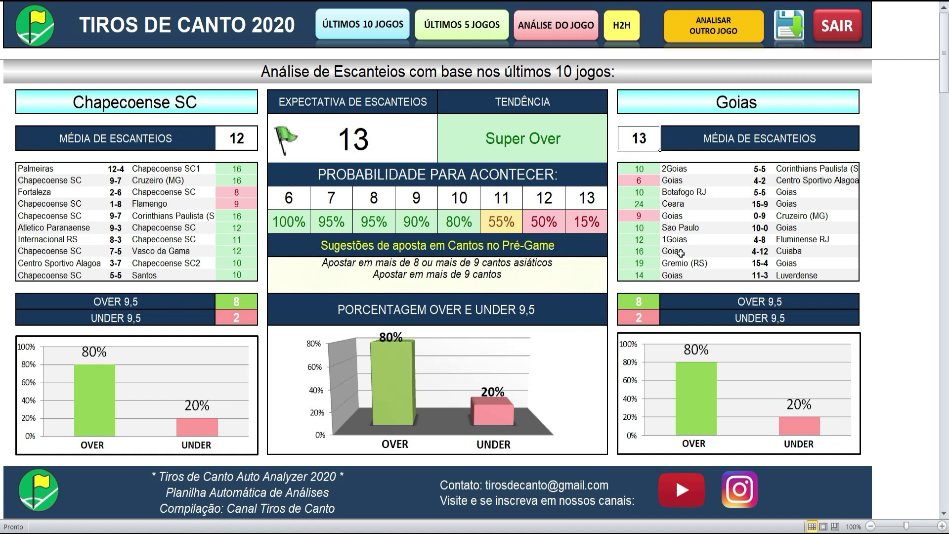
left_click(653, 303)
left_click(652, 320)
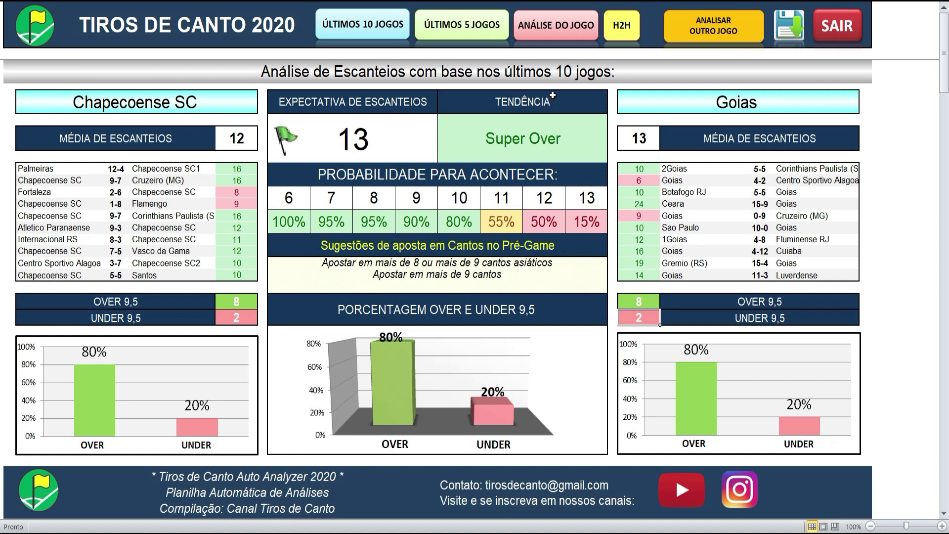
Step: Switch from the last-10-games analysis to the last-5-games analysis and check its corner tendency
left_click(562, 78)
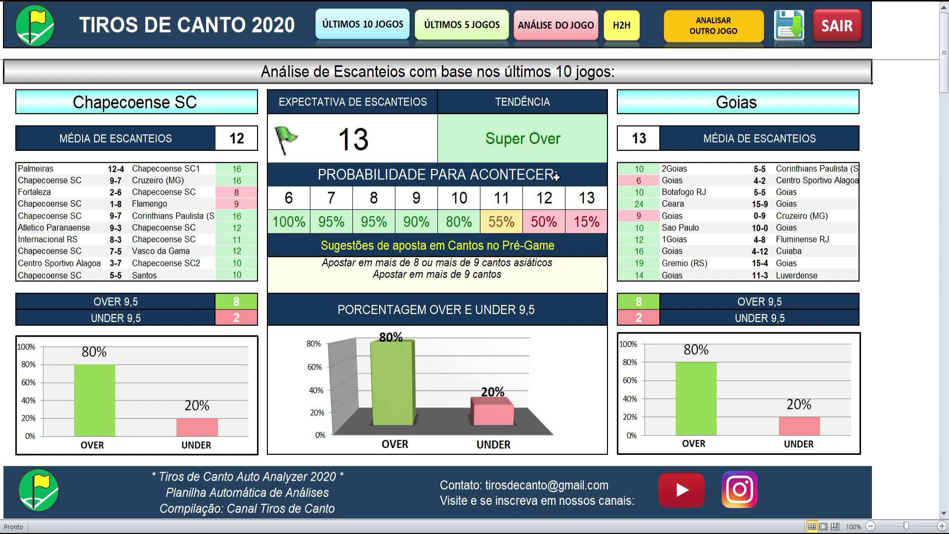
left_click(457, 33)
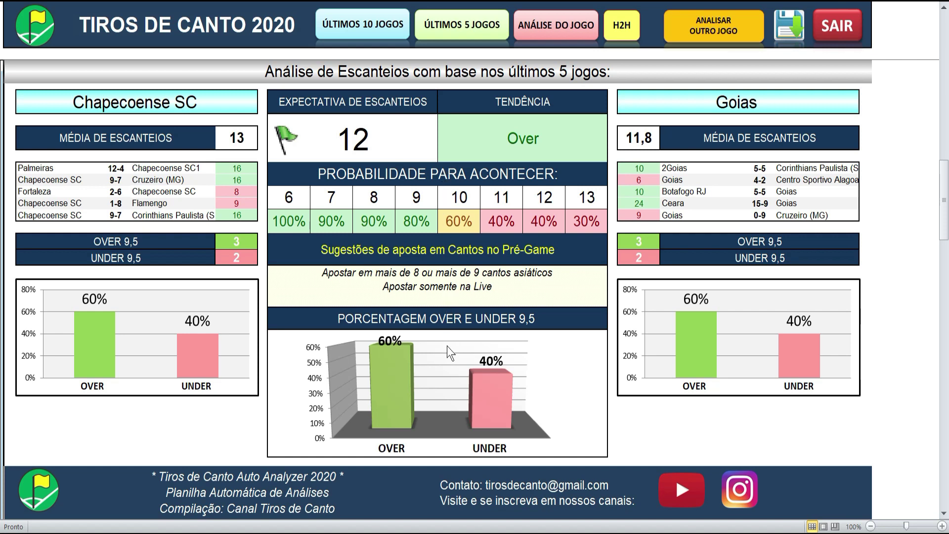
left_click(521, 142)
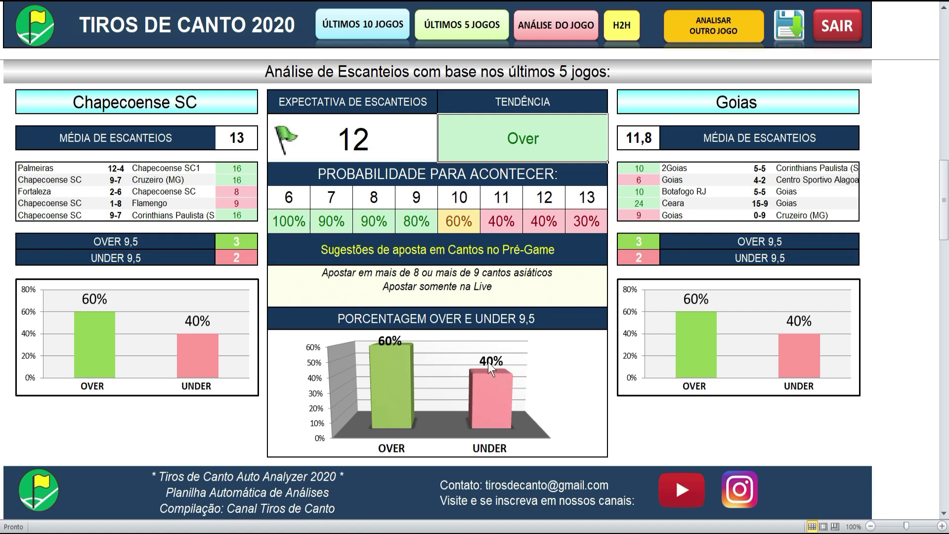
Step: Return to the last-10-games analysis and examine the corner totals of both teams' five oldest listed games
left_click(381, 28)
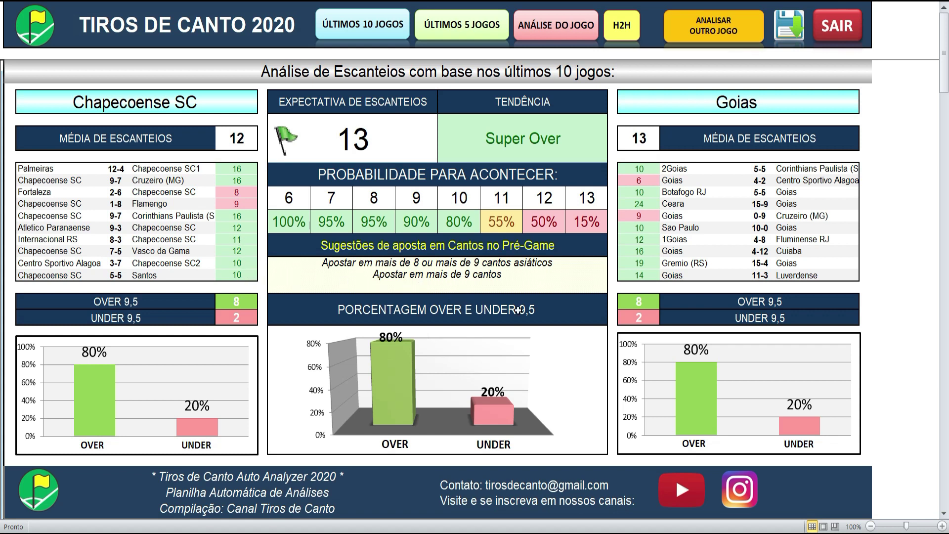
left_click(238, 273)
left_click(244, 266)
left_click(243, 251)
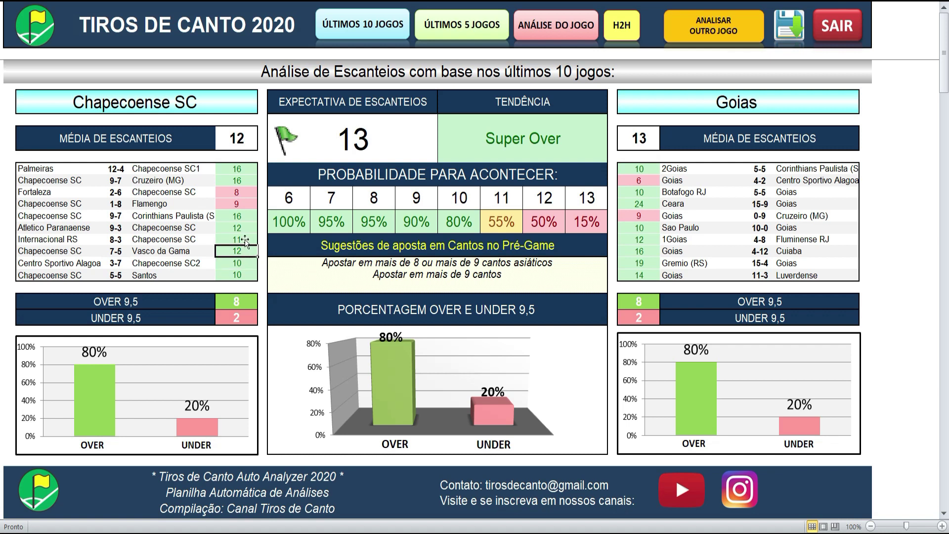
left_click(243, 227)
left_click(653, 273)
left_click(653, 264)
left_click(648, 252)
left_click(648, 240)
left_click(646, 230)
Step: Show the last-5-games analysis and check both teams' over/under 9.5 counts and corner averages
left_click(478, 36)
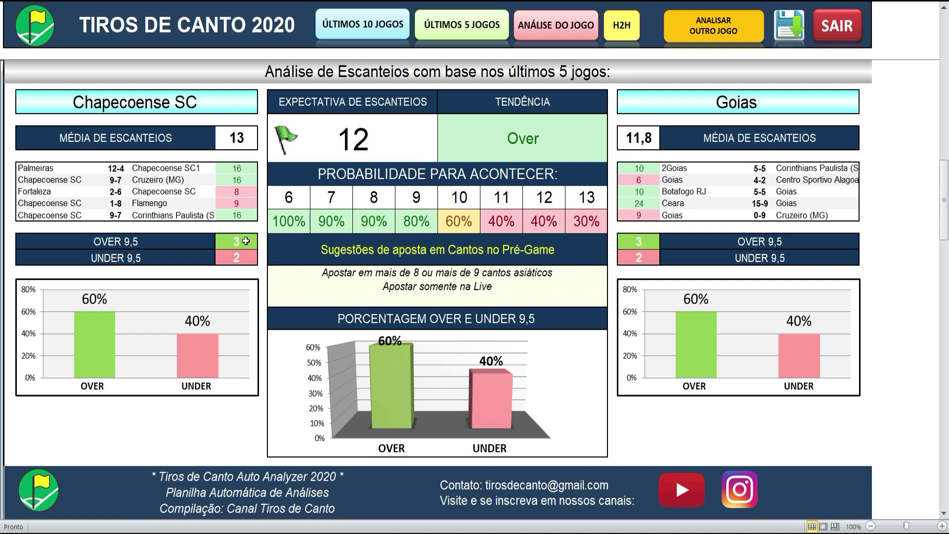
left_click(244, 256)
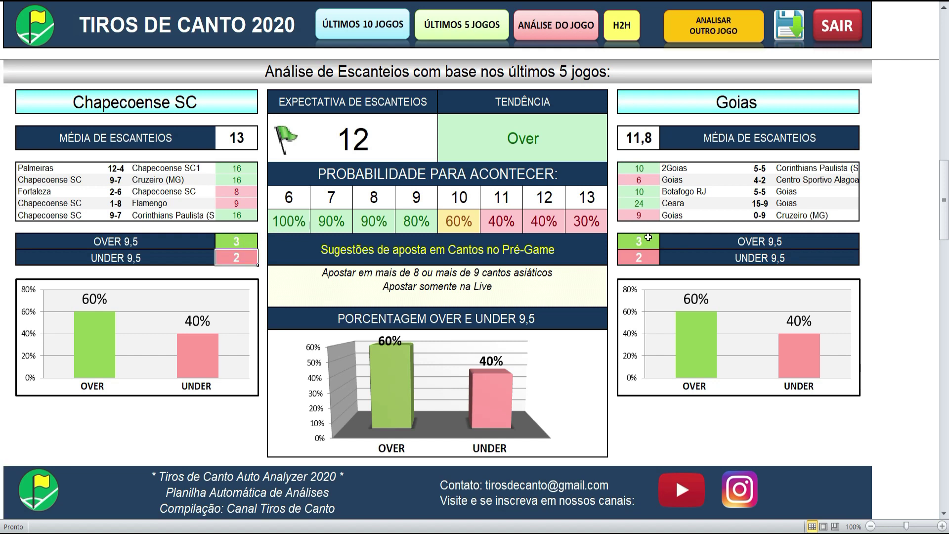
left_click(650, 240)
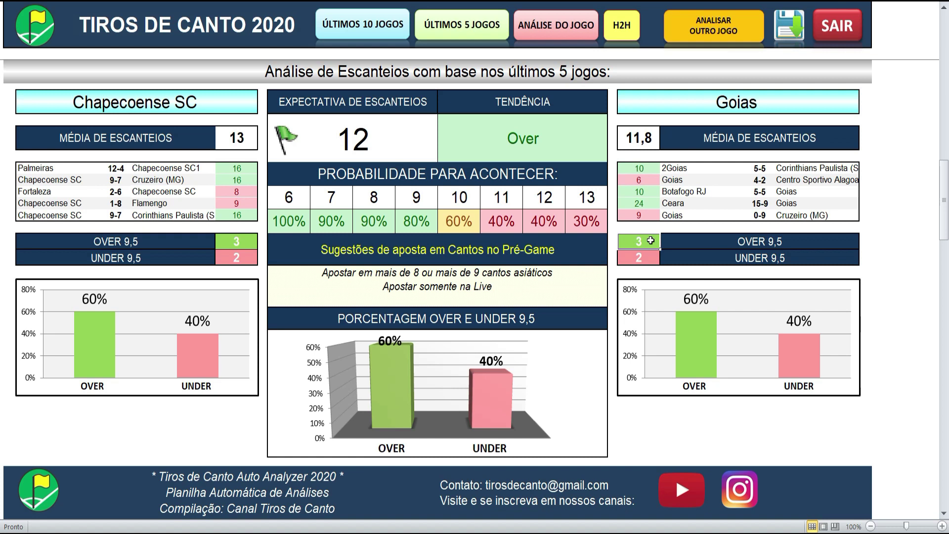
left_click(649, 262)
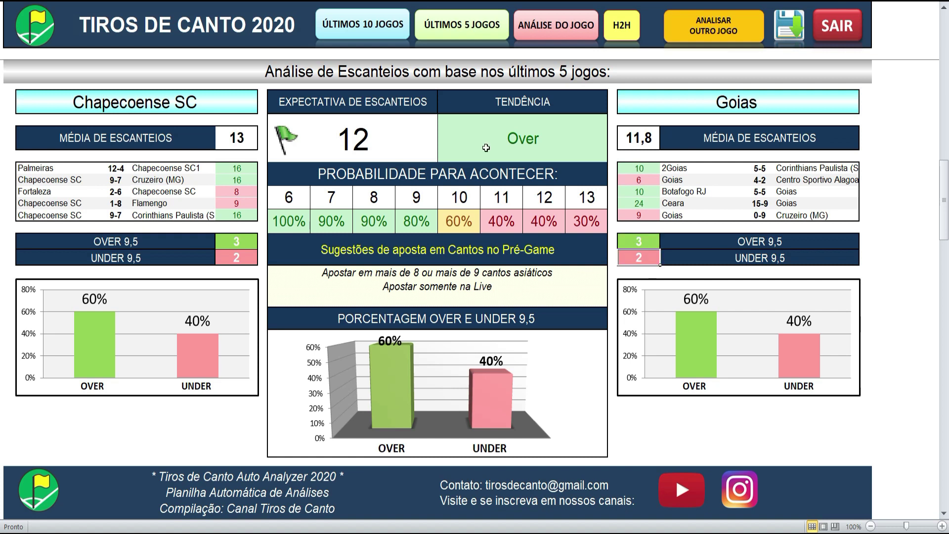
left_click(247, 142)
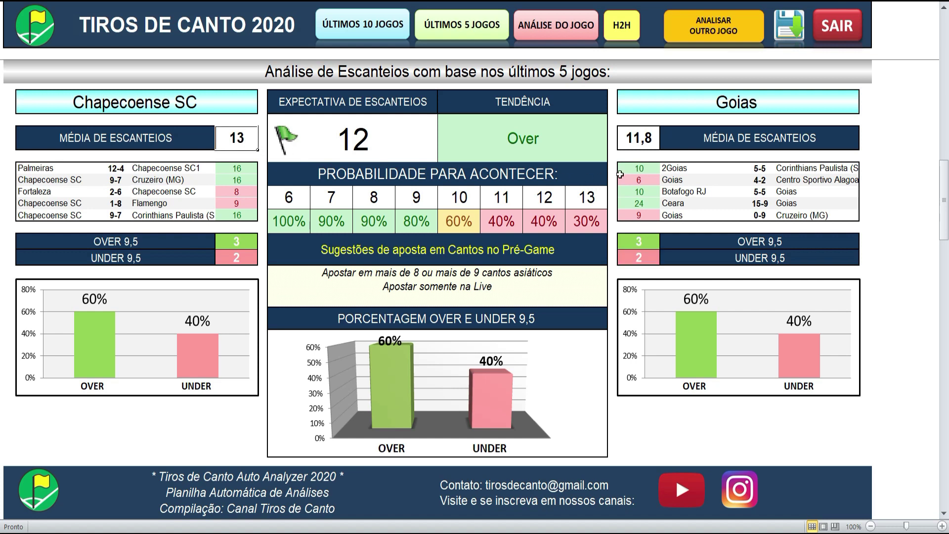
left_click(653, 141)
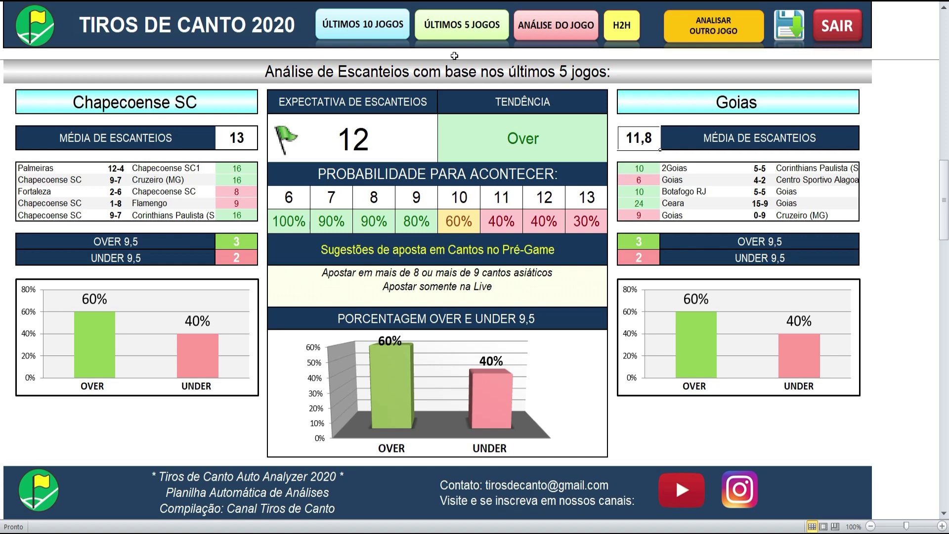
Step: Check both teams' corner averages in the last-10-games analysis, and go back to the last-5-games analysis to compare
left_click(378, 28)
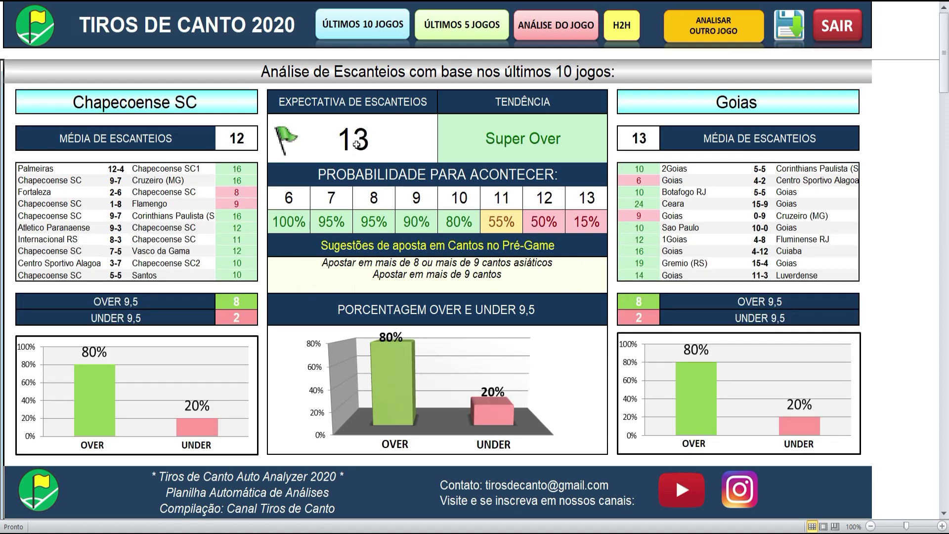
left_click(249, 143)
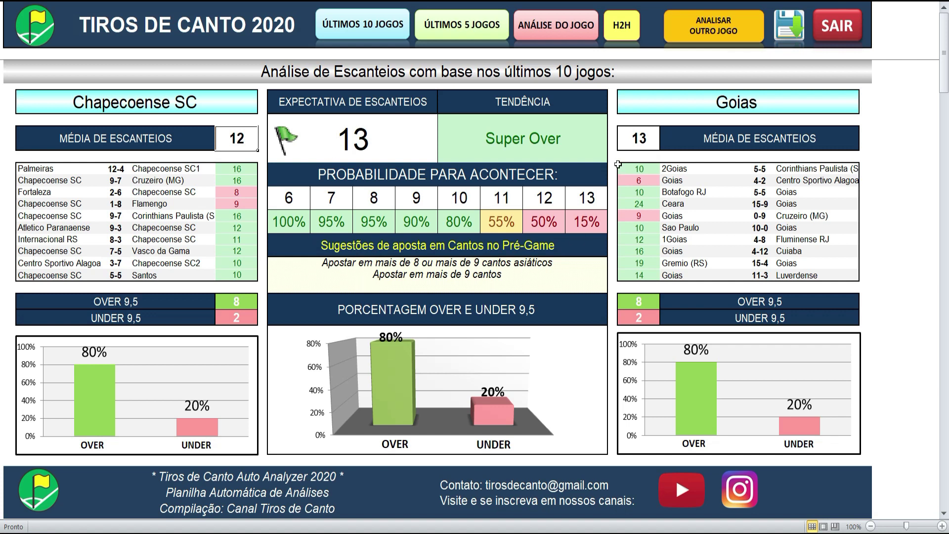
left_click(642, 140)
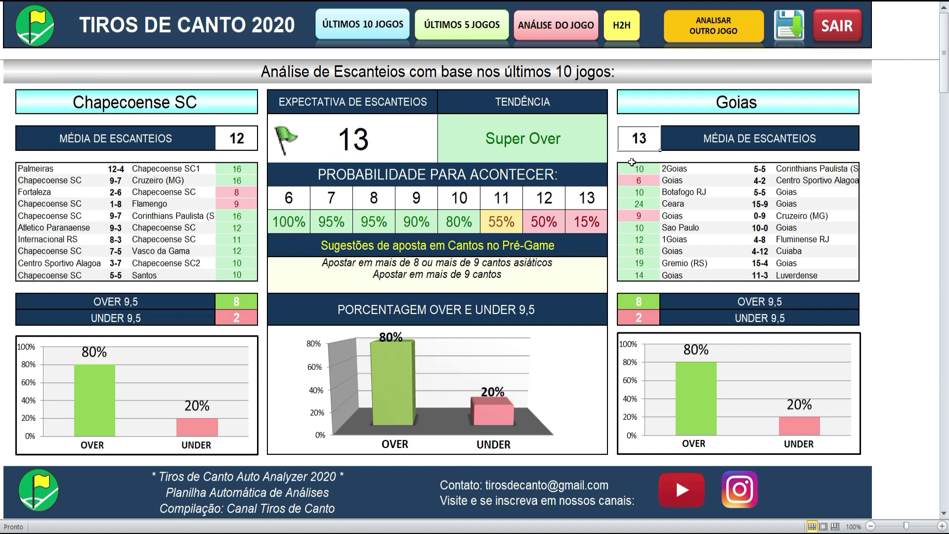
left_click(472, 27)
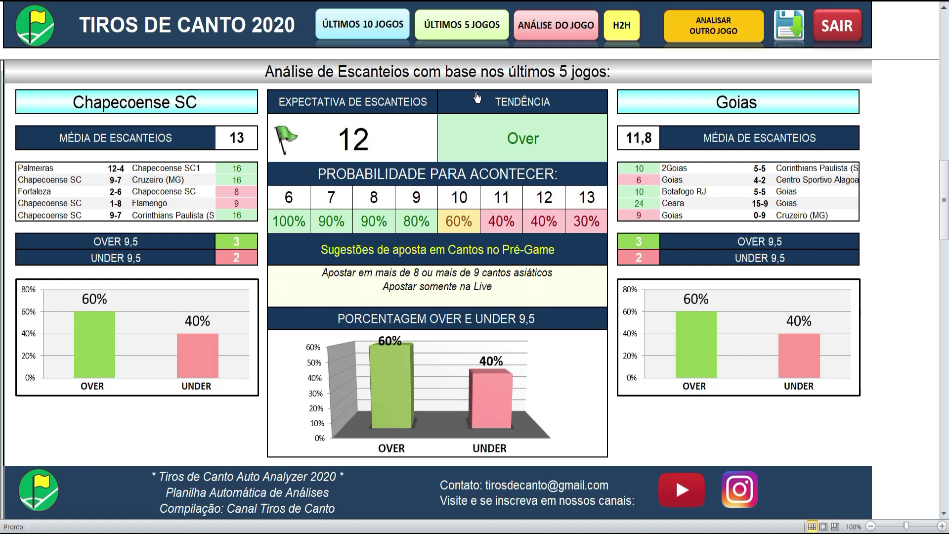
Step: Check both teams' corner averages over the last 5 games, and open the match analysis
left_click(244, 137)
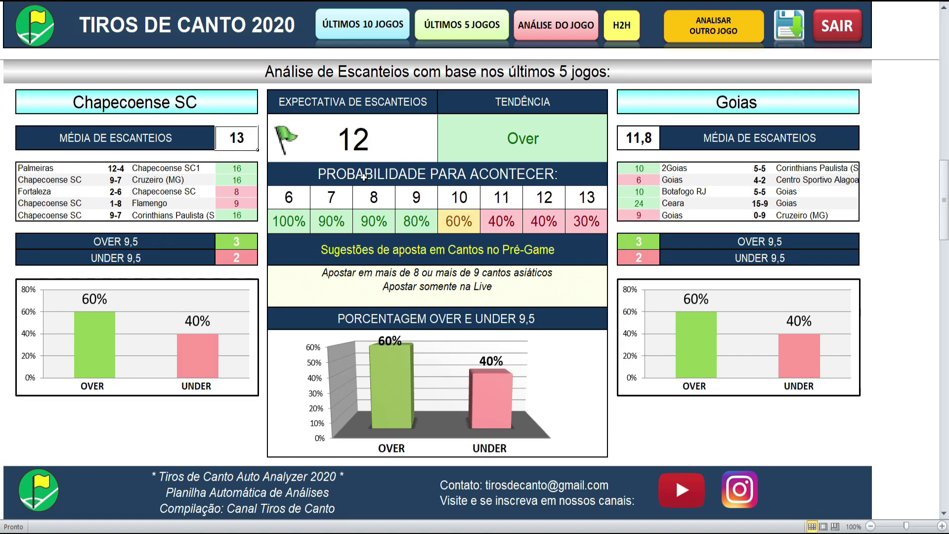
left_click(649, 139)
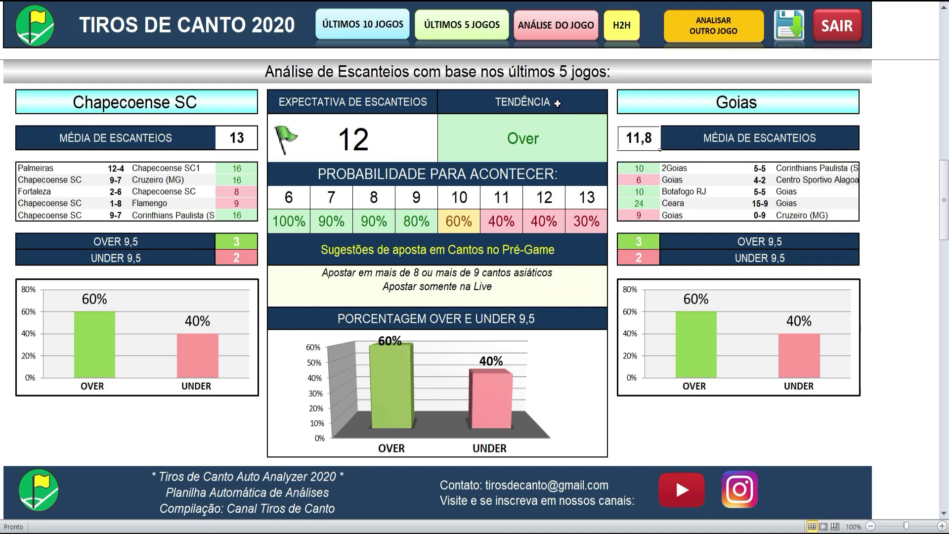
left_click(551, 31)
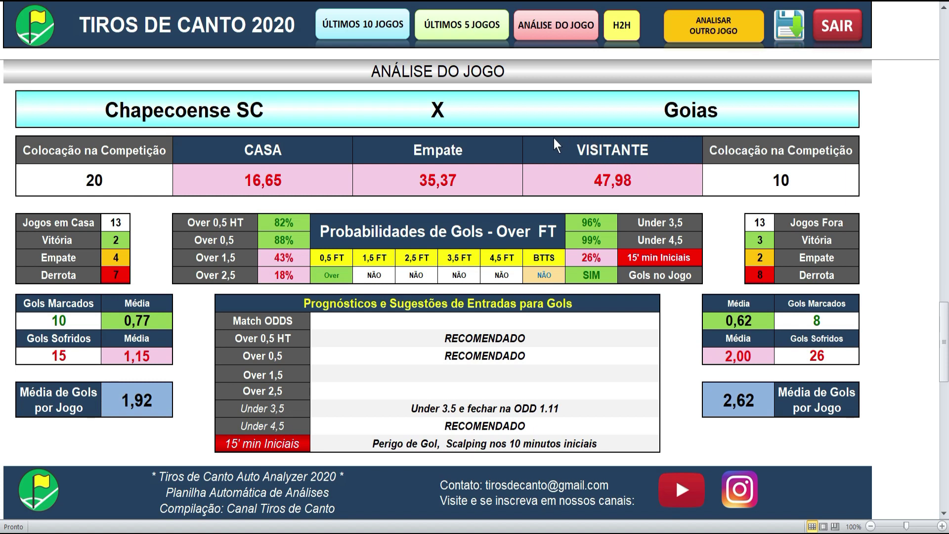
Step: Examine the home win, draw and away win values for Chapecoense SC x Goias in the match analysis
left_click(312, 180)
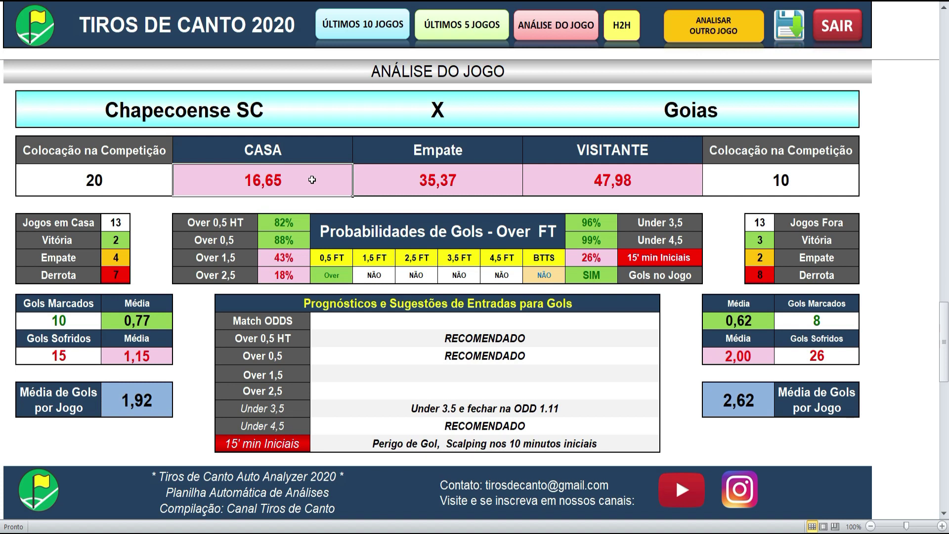
left_click(395, 178)
left_click(576, 184)
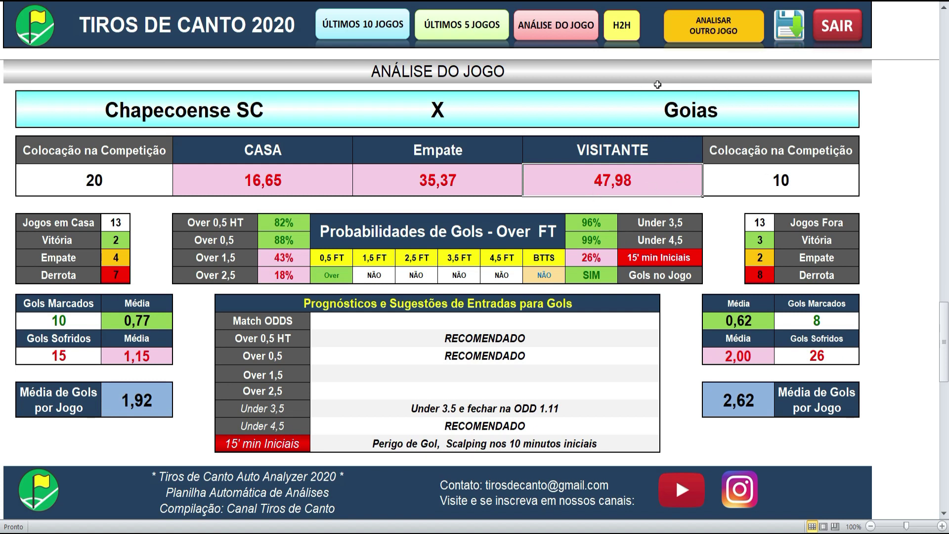
left_click(465, 174)
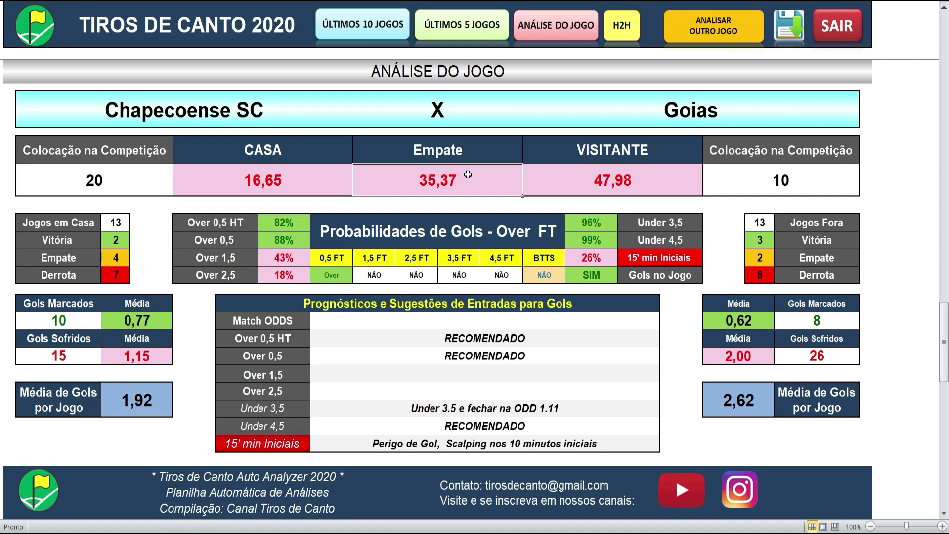
left_click(310, 175)
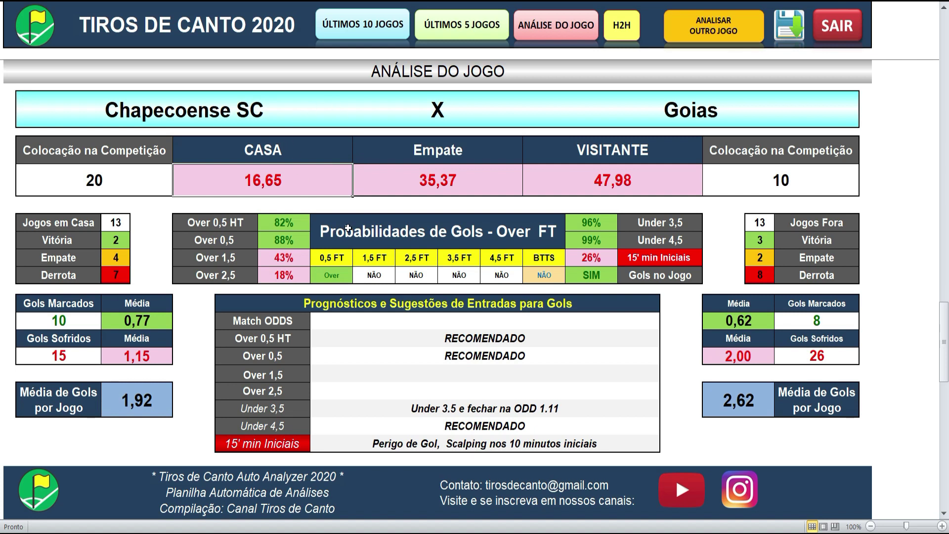
Step: Check both teams' competition positions, and switch to Resultados.com to open the Chapecoense x Goias match details in a maximized window
left_click(143, 181)
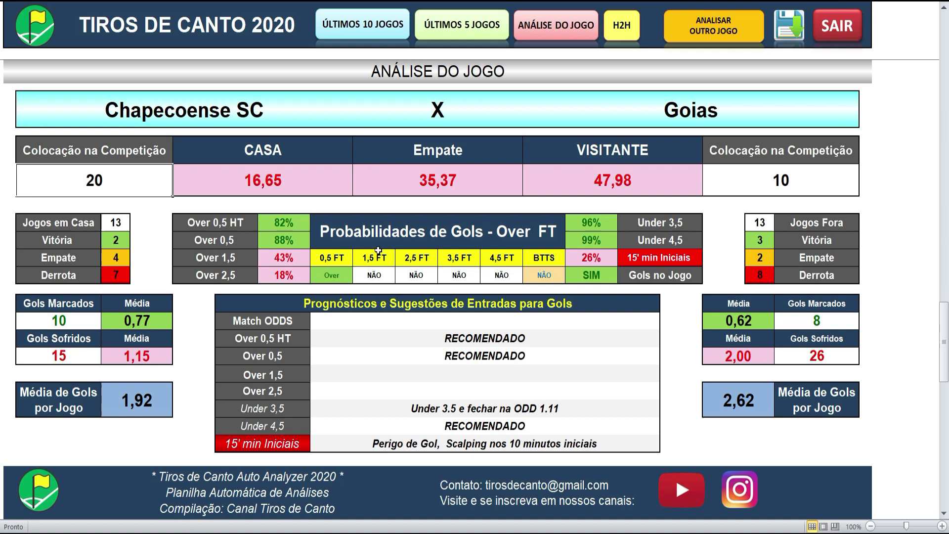
left_click(731, 189)
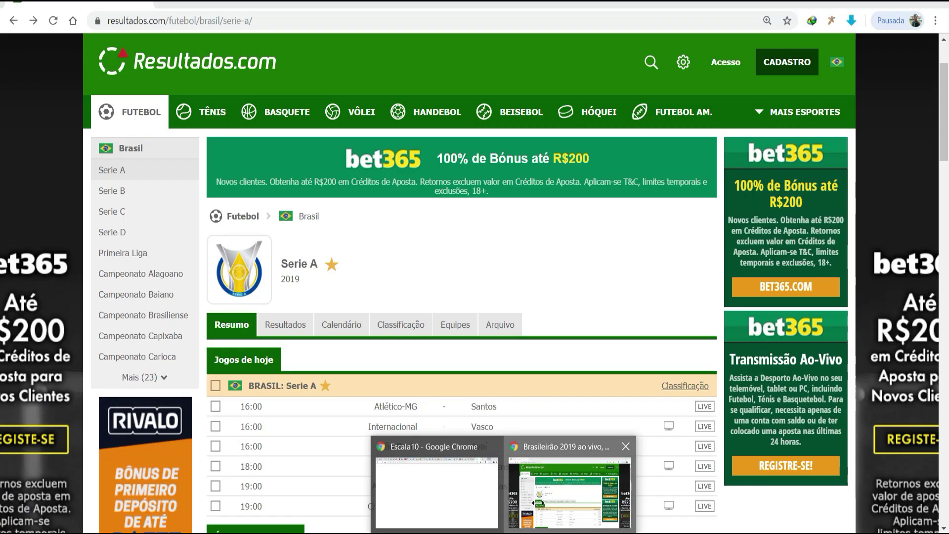
left_click(569, 499)
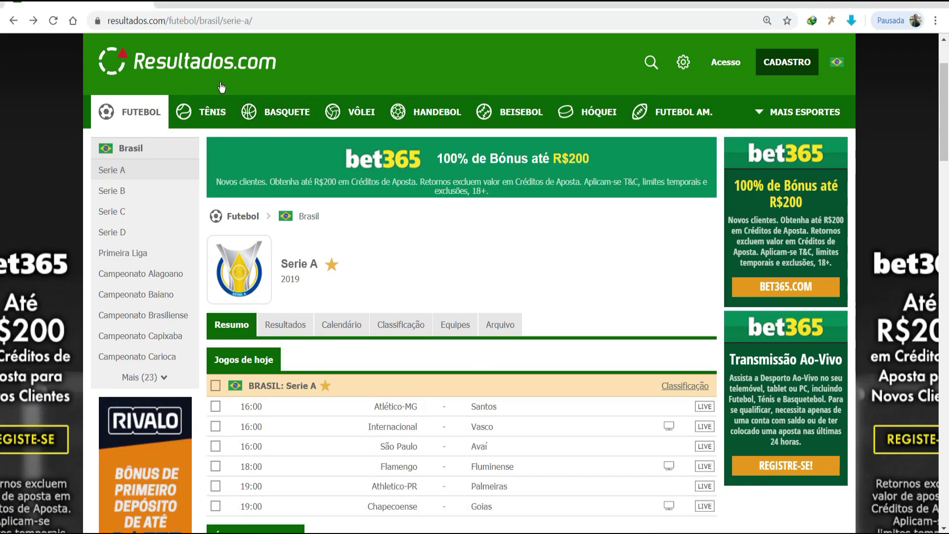
scroll(423, 221, "down", 1)
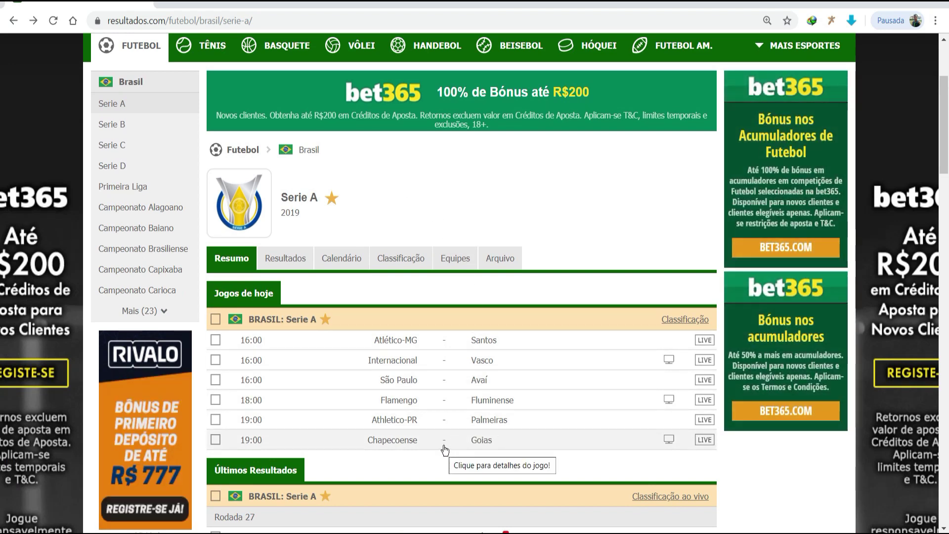
left_click(445, 450)
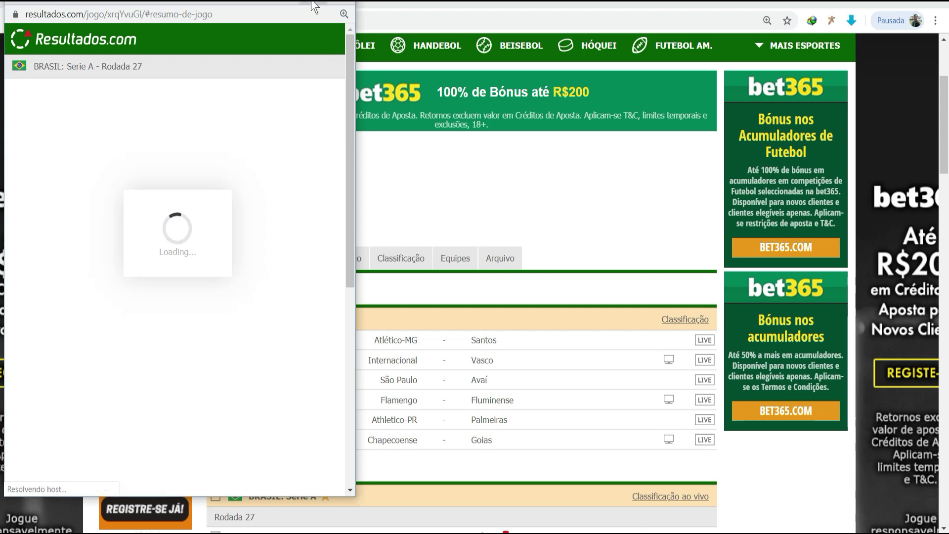
double_click(313, 7)
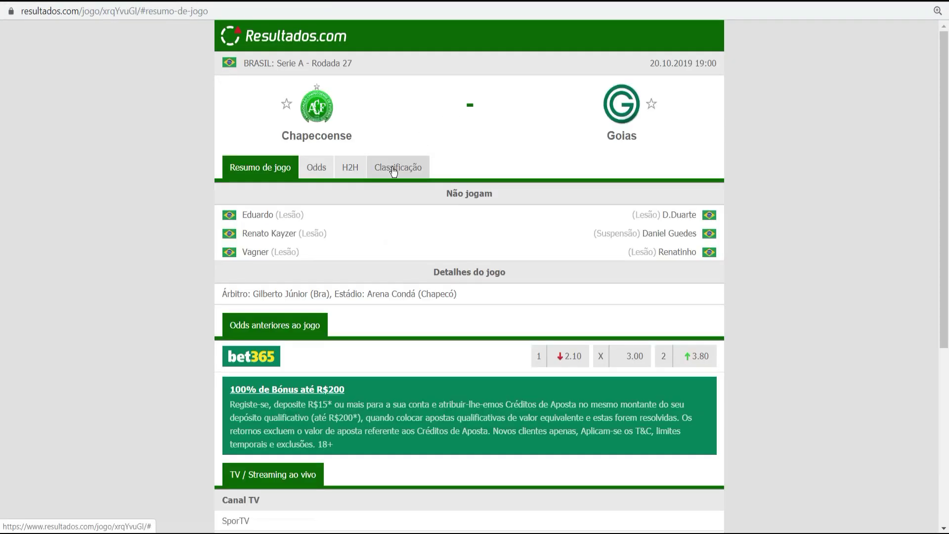
Step: Show the overall Serie A standings for the match and compare both teams' positions with those in the workbook
left_click(393, 168)
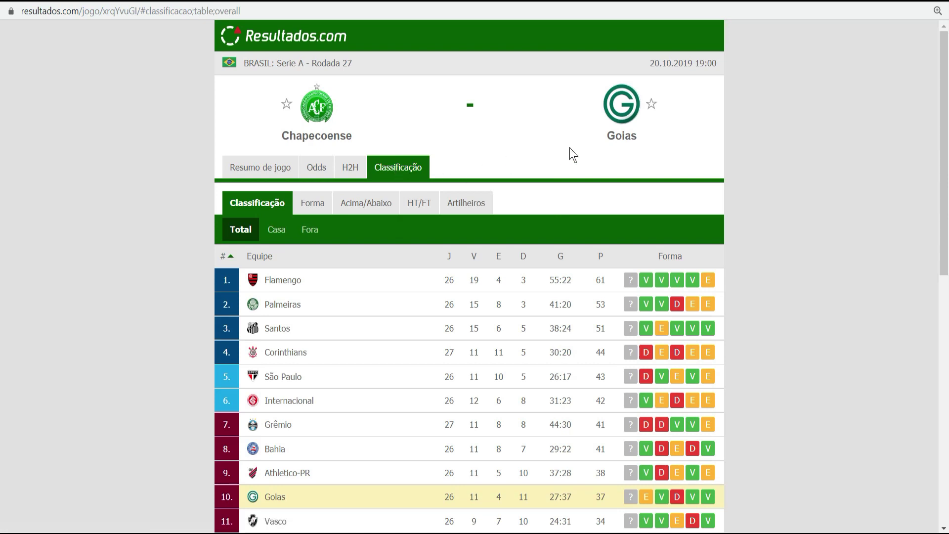
scroll(570, 147, "down", 5)
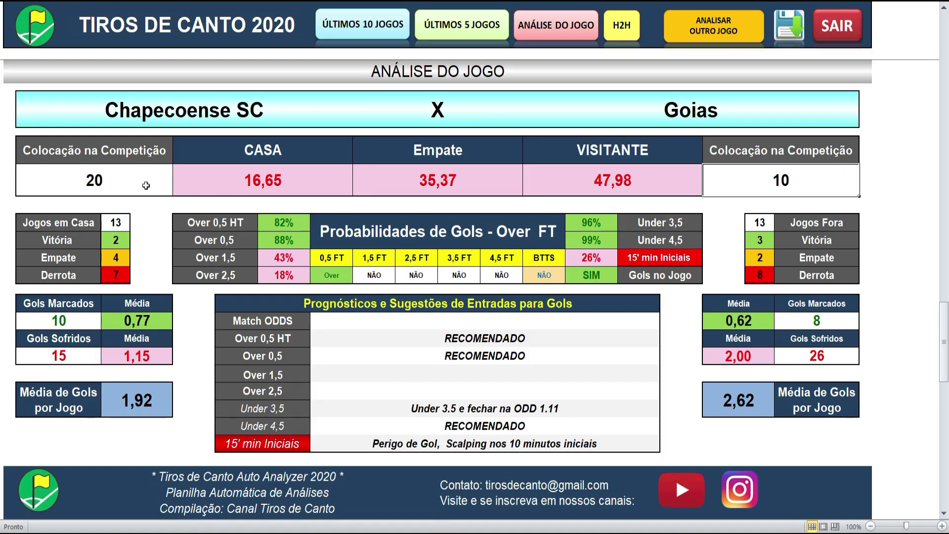
left_click(146, 186)
left_click(805, 182)
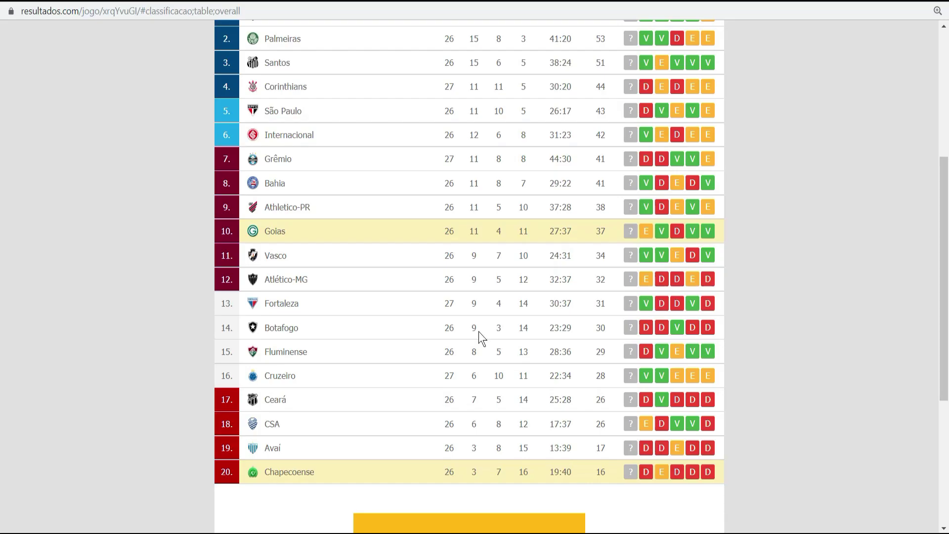
Step: Show the home standings on Resultados.com and compare Chapecoense's home games, wins, draws and losses with the workbook
scroll(429, 258, "up", 2)
scroll(339, 202, "up", 3)
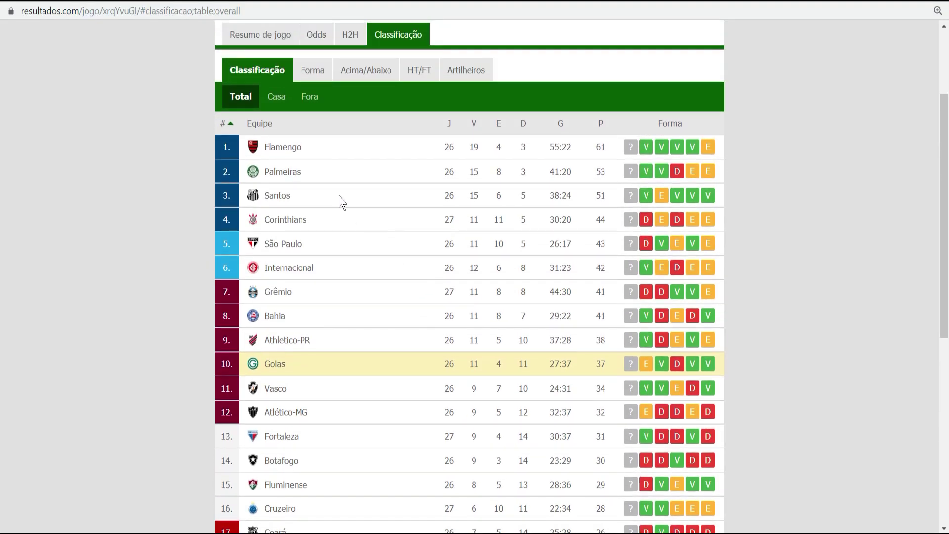
left_click(278, 165)
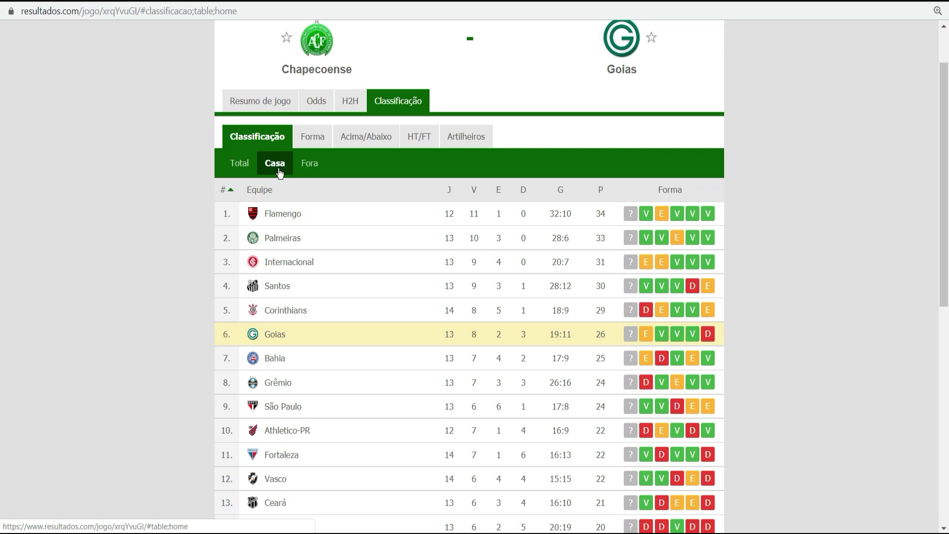
scroll(482, 143, "down", 3)
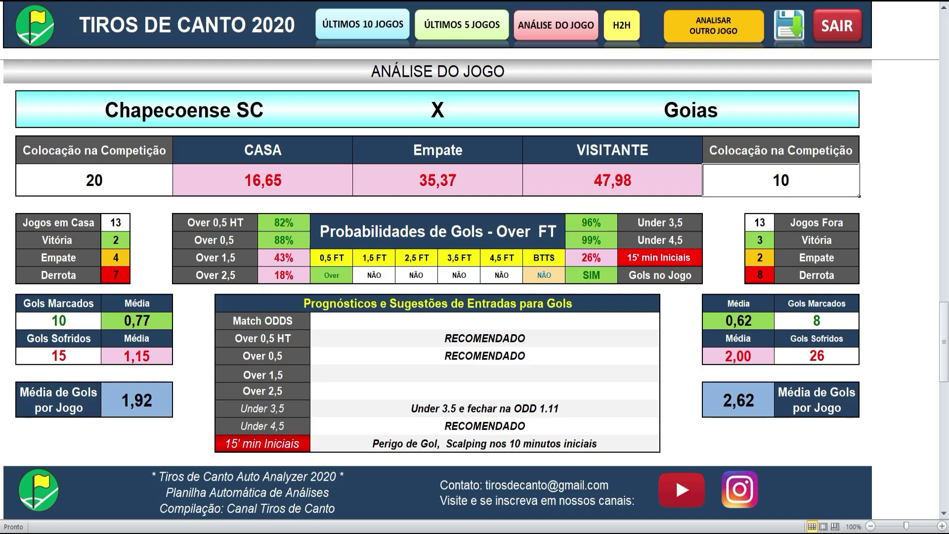
left_click(126, 224)
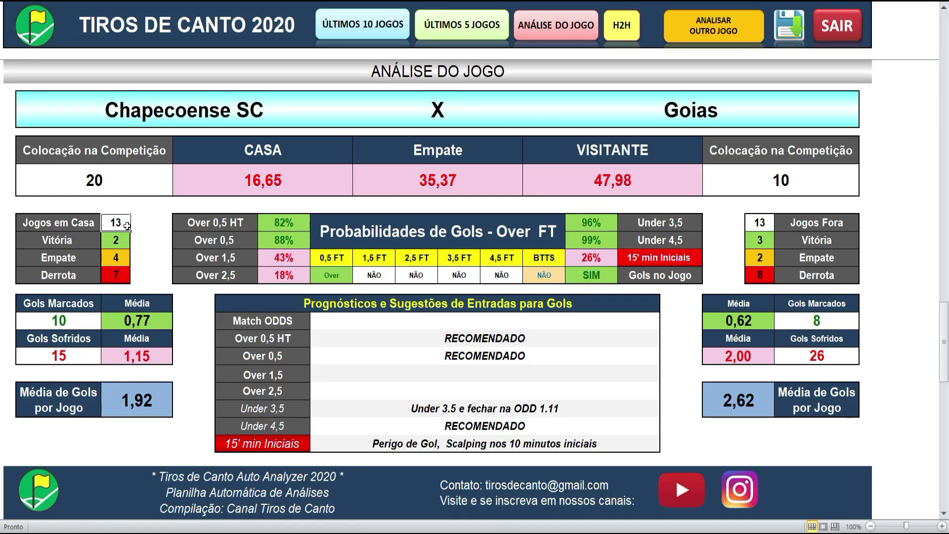
left_click(119, 241)
left_click(120, 258)
left_click(120, 275)
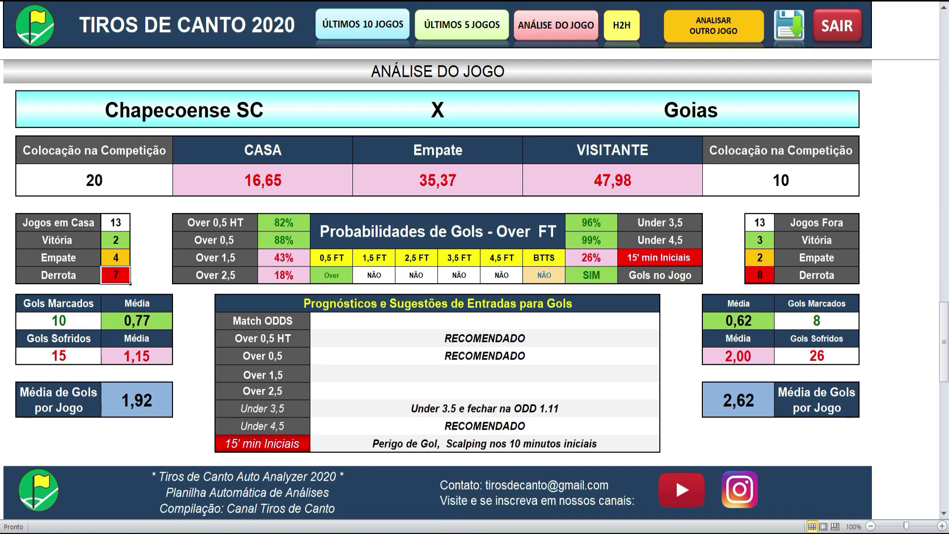
Step: Compare Chapecoense's home goals scored and conceded on Resultados.com with the figures in the workbook
left_click(595, 505)
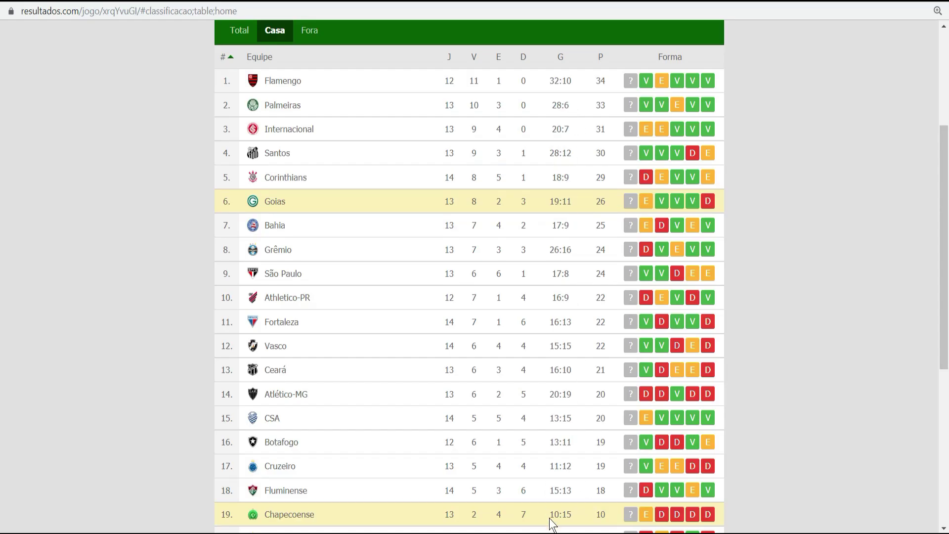
left_click_drag(551, 515, 558, 517)
left_click_drag(572, 516, 561, 516)
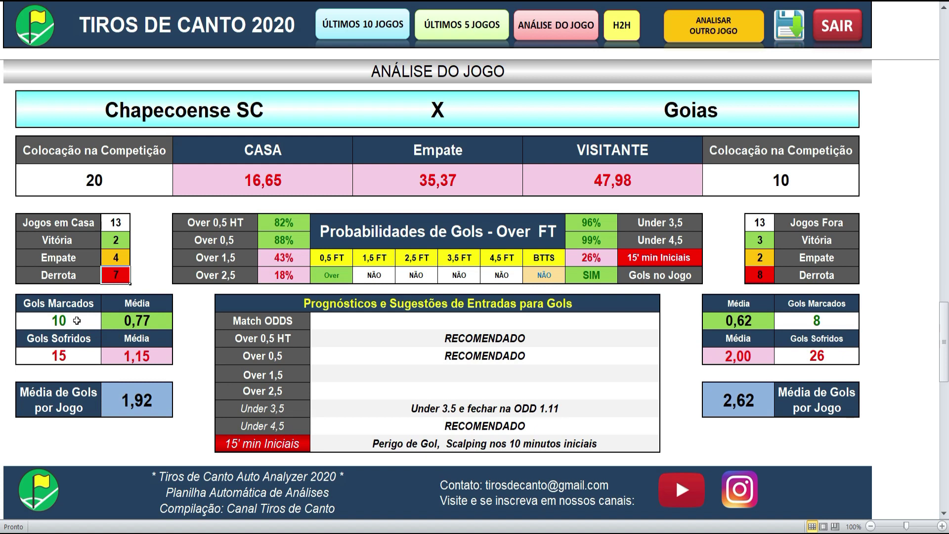
left_click(77, 320)
left_click(77, 356)
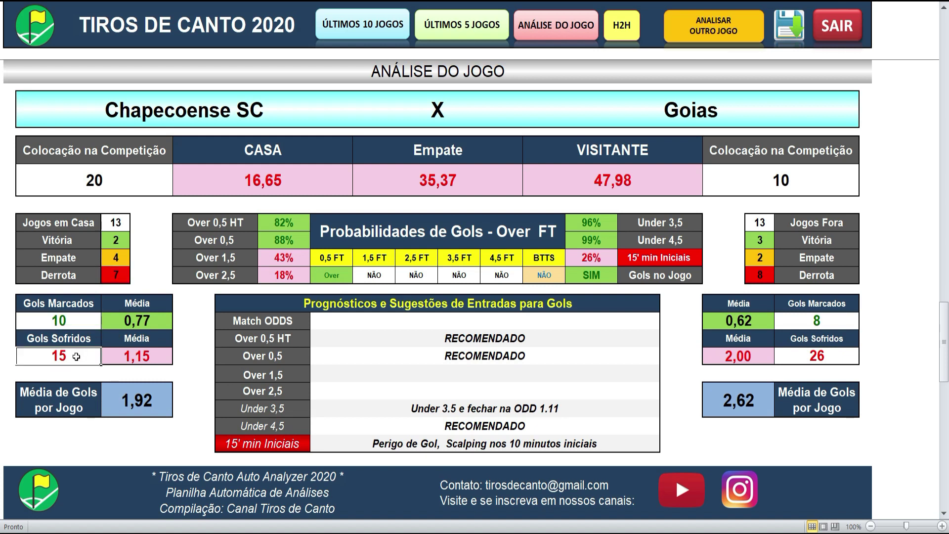
Step: Show the away standings on Resultados.com and compare Goias' away games, wins, draws and losses with the workbook
key("alt+Tab")
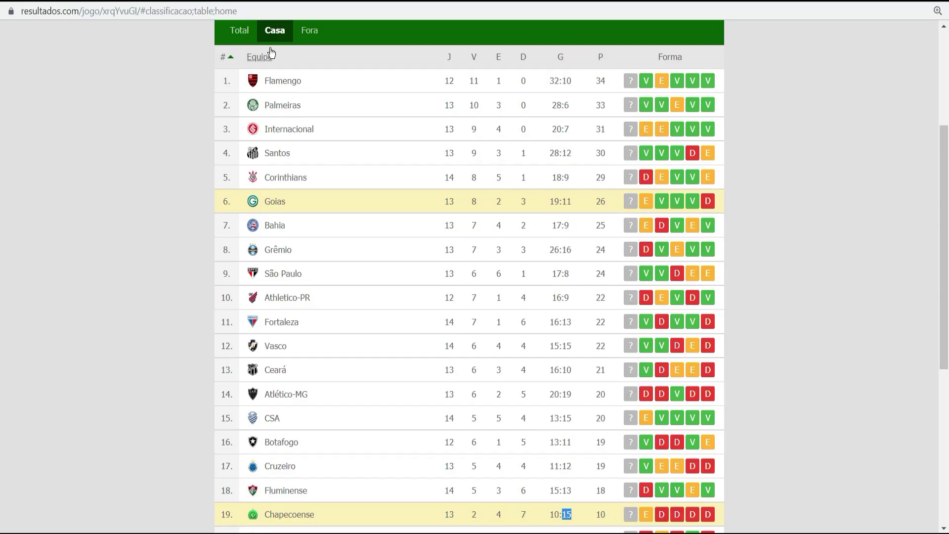
left_click(239, 30)
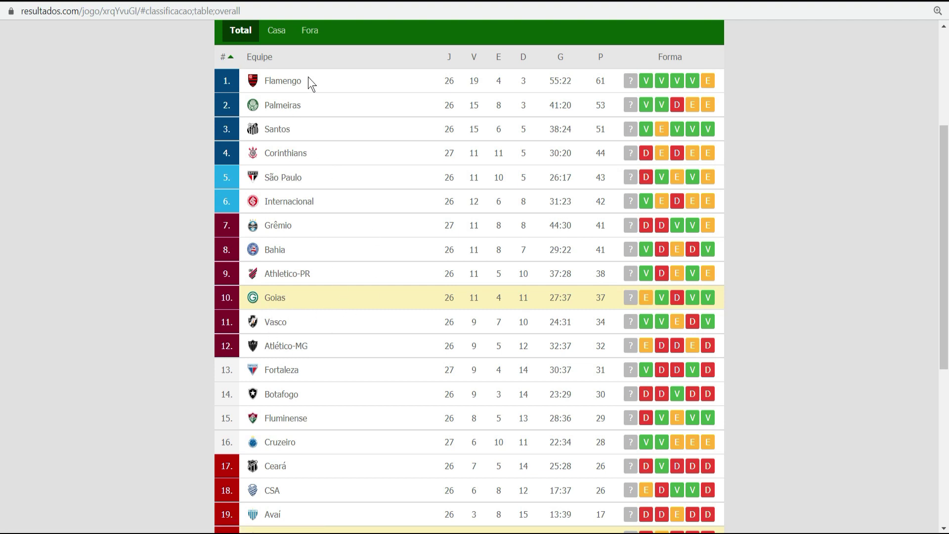
left_click(305, 36)
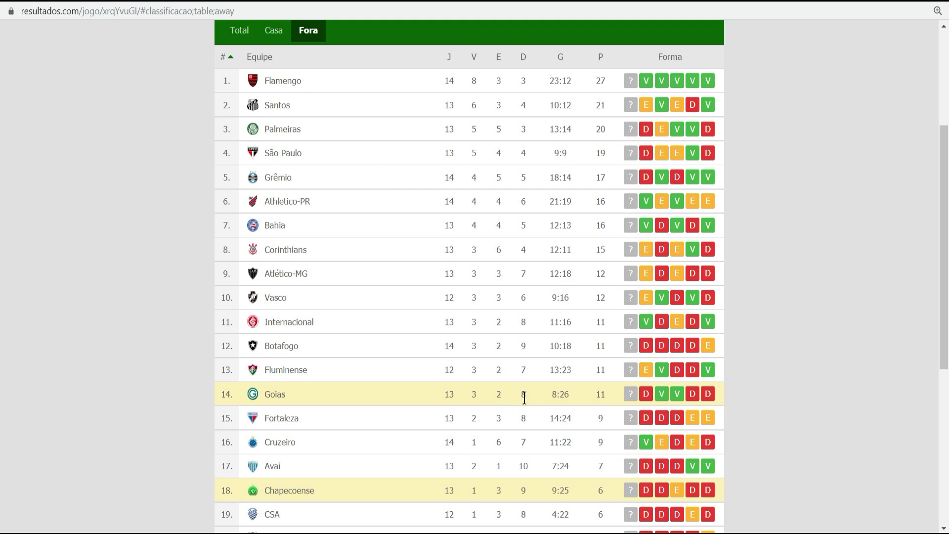
key("alt+Tab")
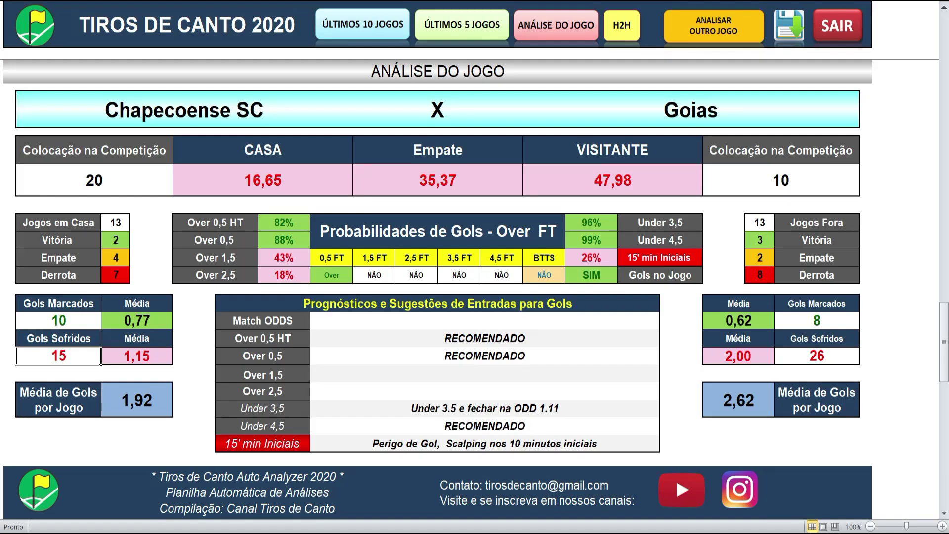
left_click(762, 225)
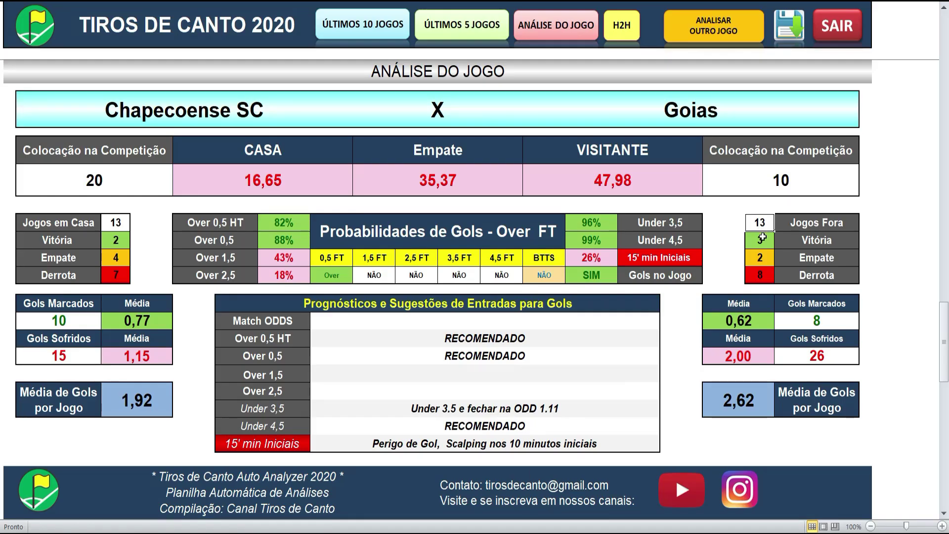
left_click(764, 241)
left_click(765, 257)
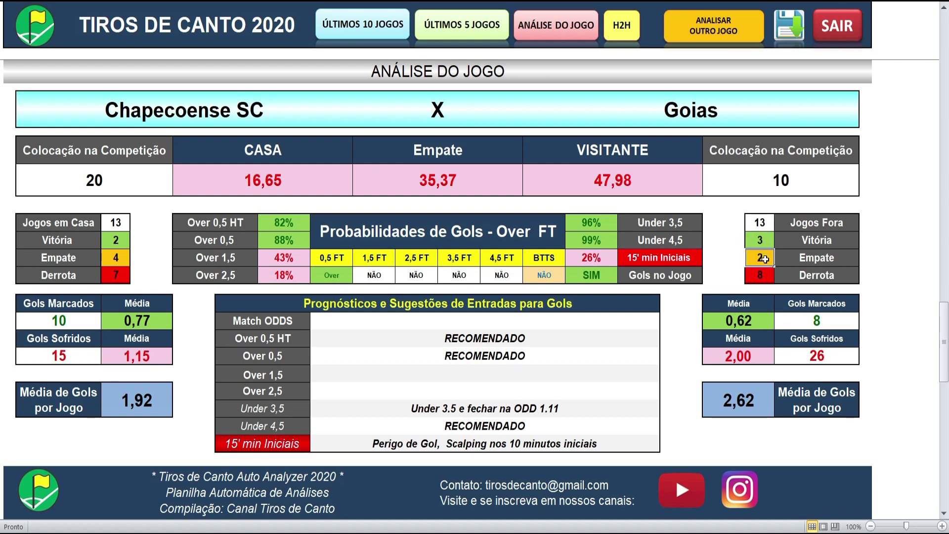
left_click(764, 275)
Step: Compare Goias' away goals scored and conceded on Resultados.com with the figures in the workbook
left_click(579, 488)
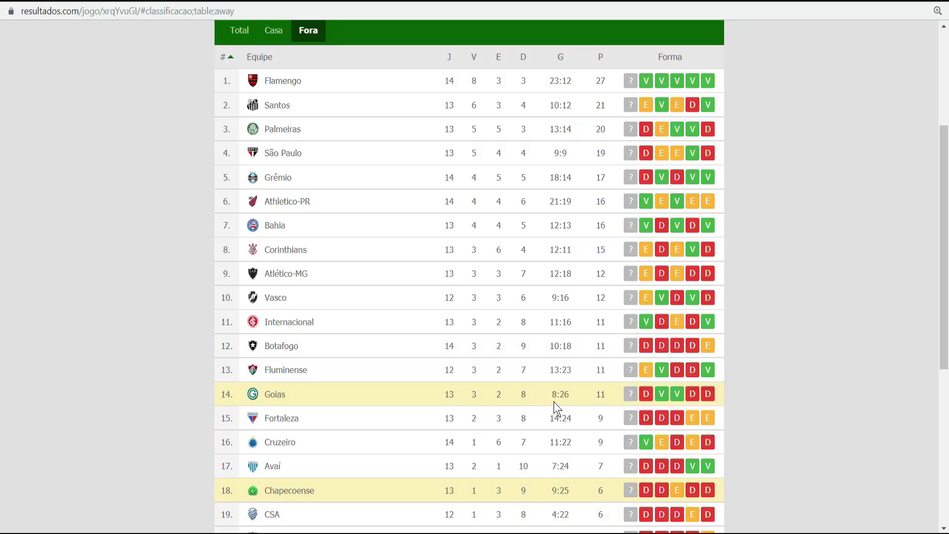
left_click_drag(552, 394, 574, 393)
key("alt+Tab")
left_click(823, 318)
left_click(811, 354)
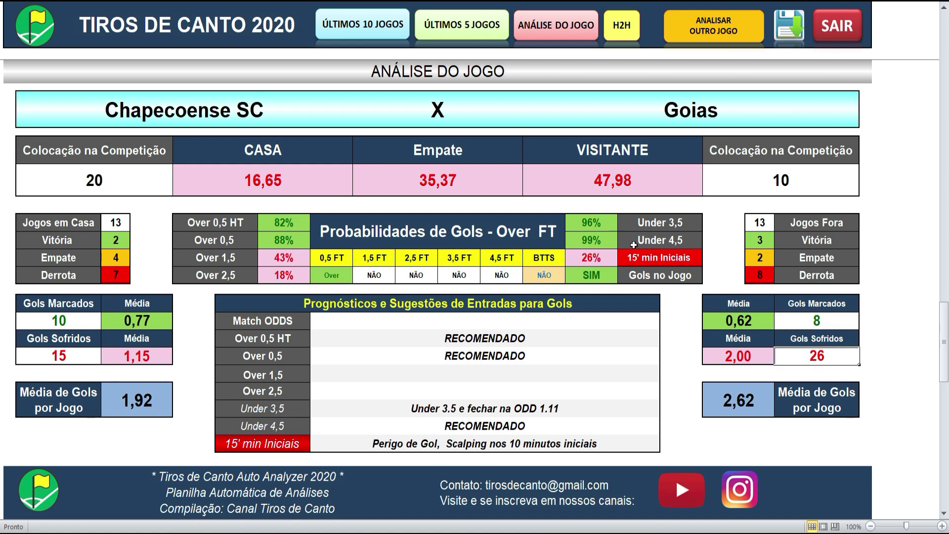
Step: Examine the average goals scored and conceded per game for Goias away and Chapecoense at home
left_click(755, 321)
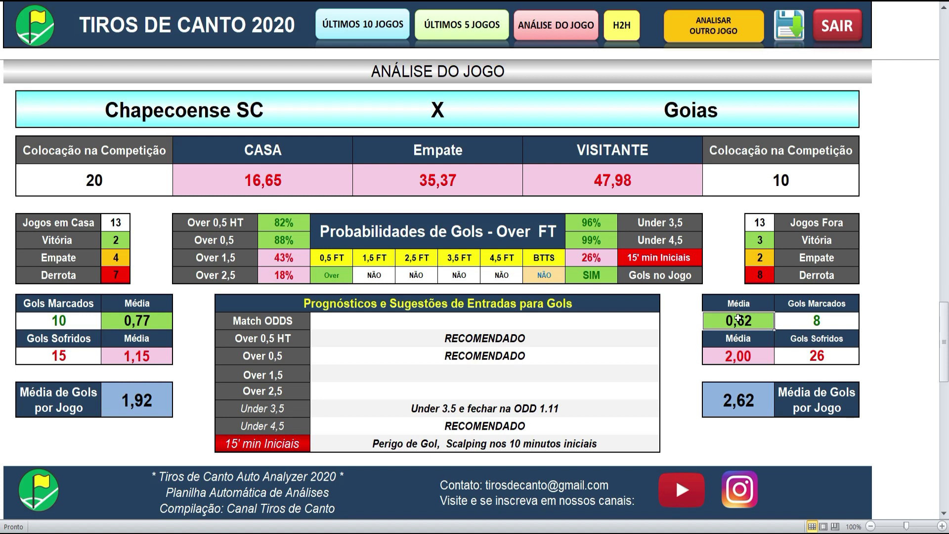
left_click(754, 357)
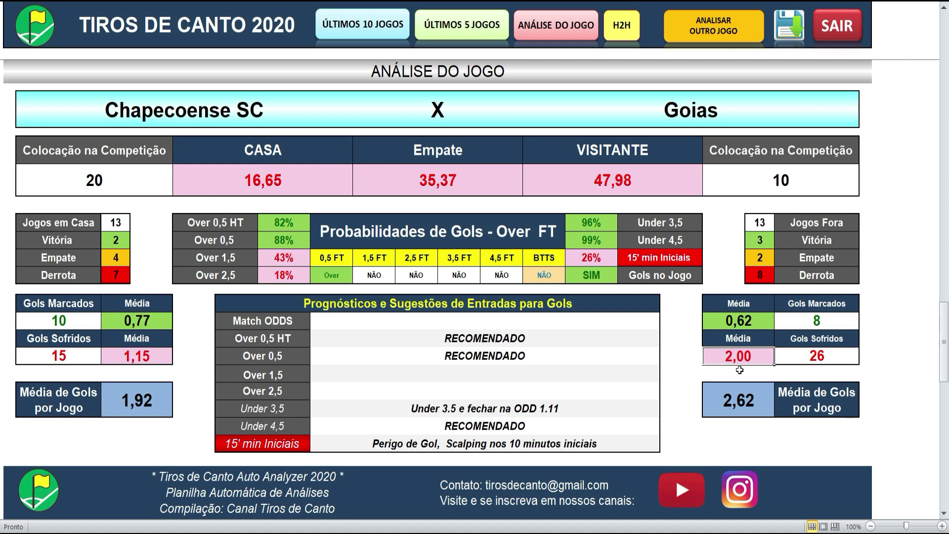
left_click(160, 324)
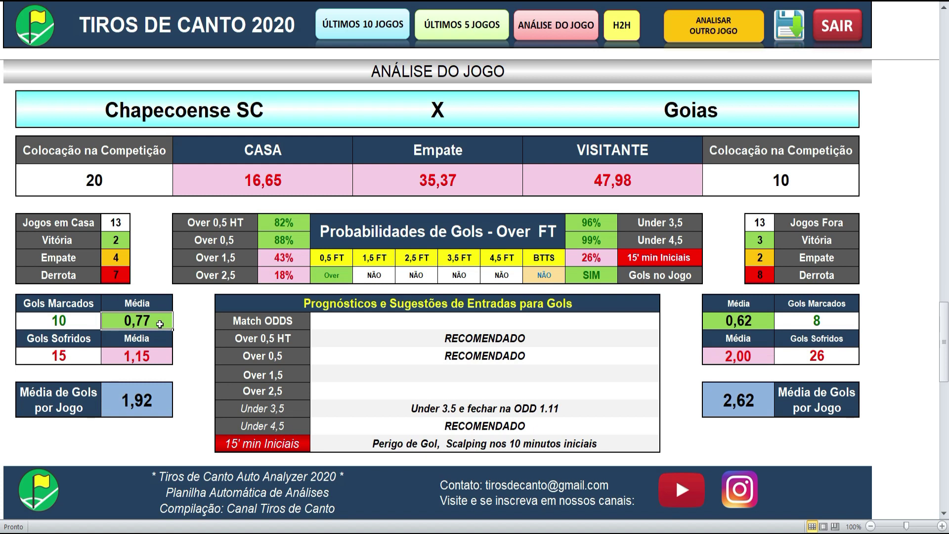
left_click(155, 355)
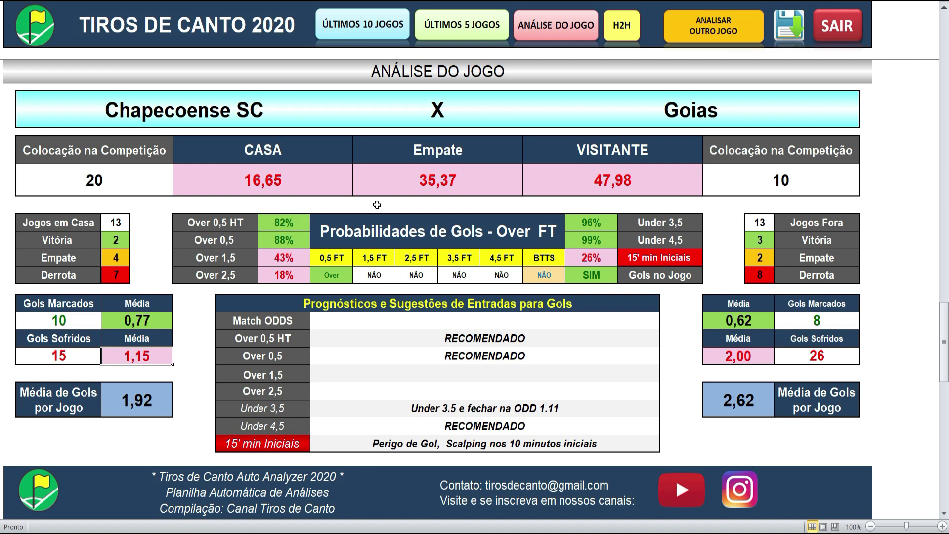
Step: Review the goal probabilities for Over 0,5 HT, Over 0,5 and Over 1,5 in the match analysis
left_click(396, 225)
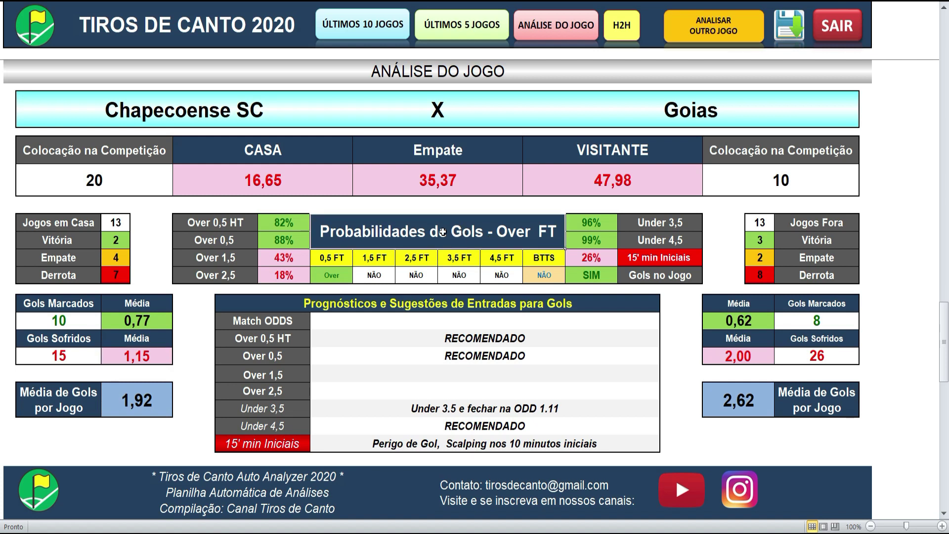
left_click(293, 225)
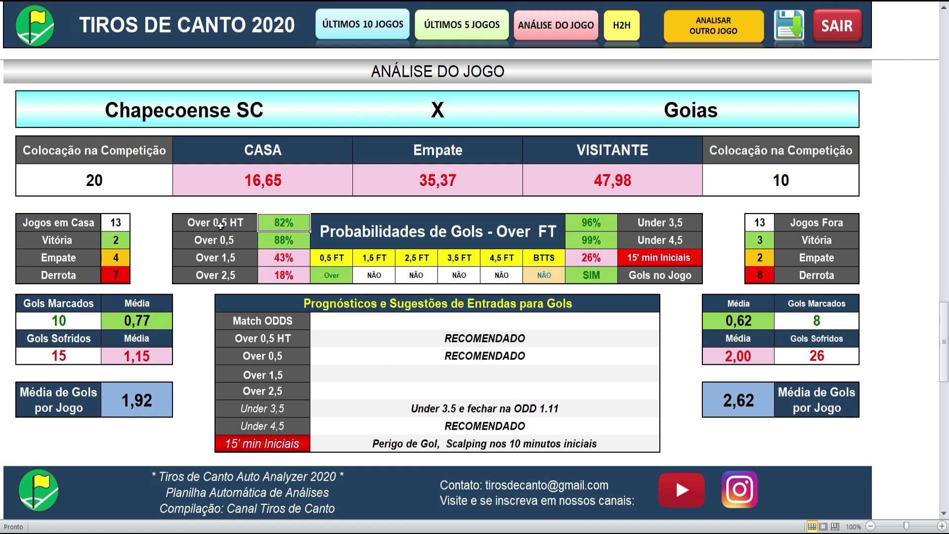
left_click(295, 239)
left_click(294, 260)
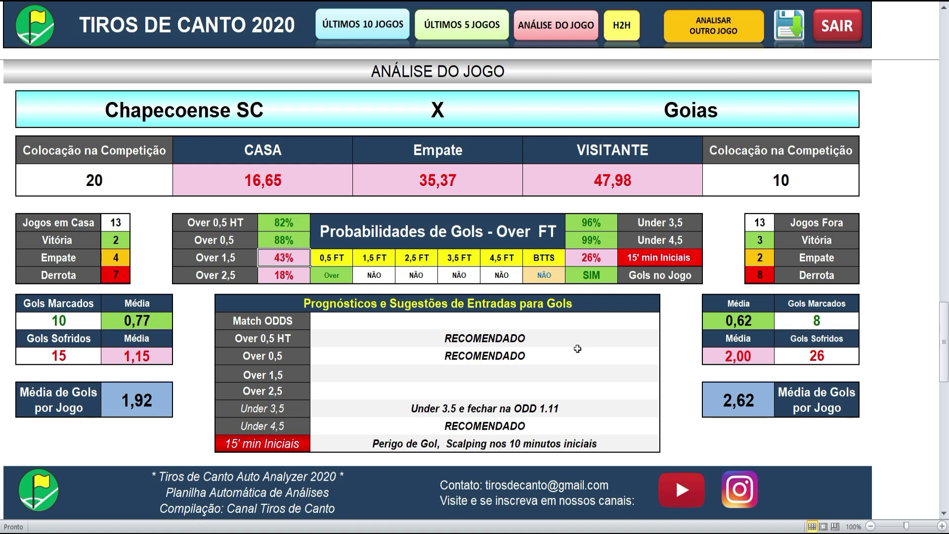
Step: Compare Chapecoense's home scoring average with Goias' away scoring and conceding averages
left_click(745, 324)
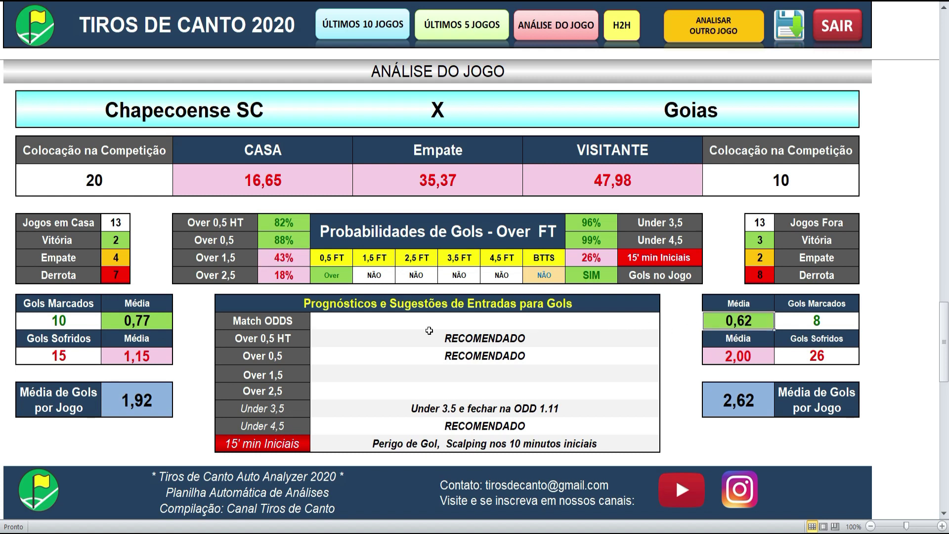
left_click(160, 325)
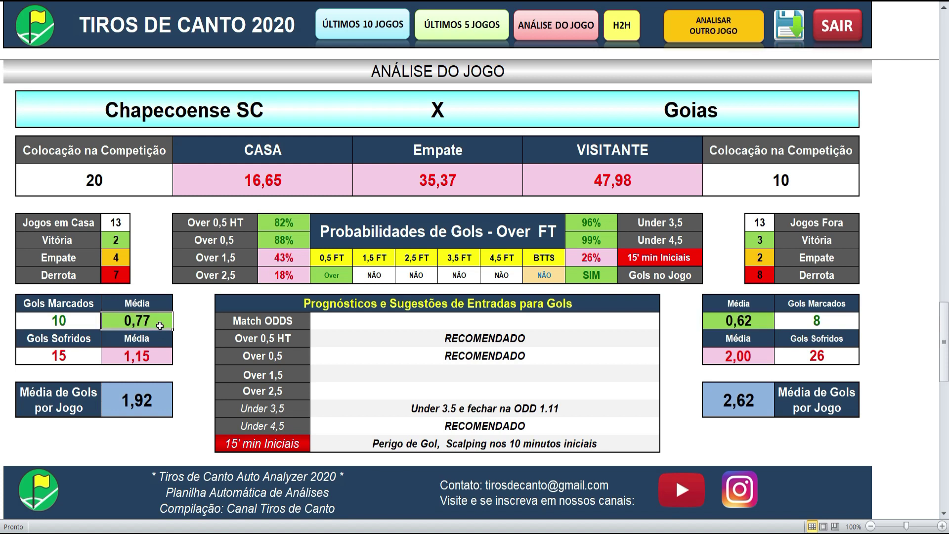
left_click(750, 324)
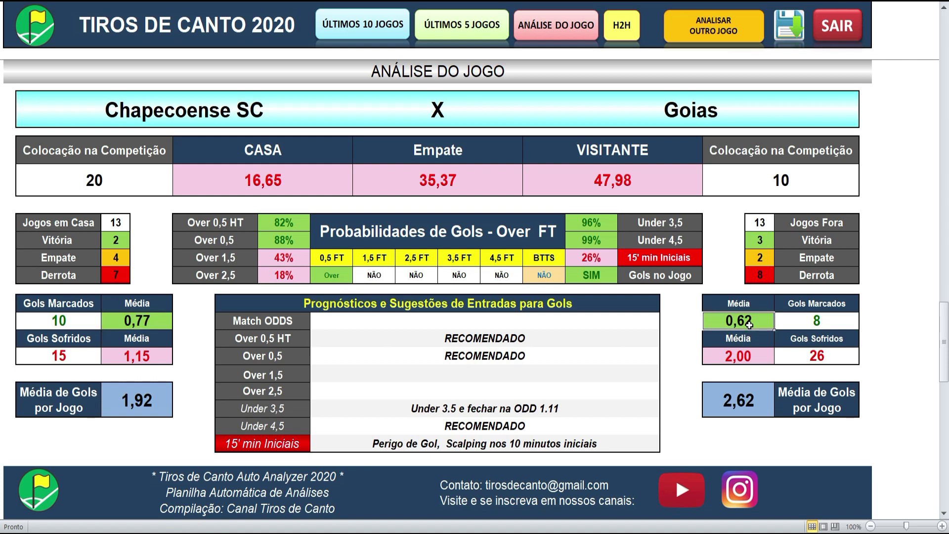
left_click(159, 322)
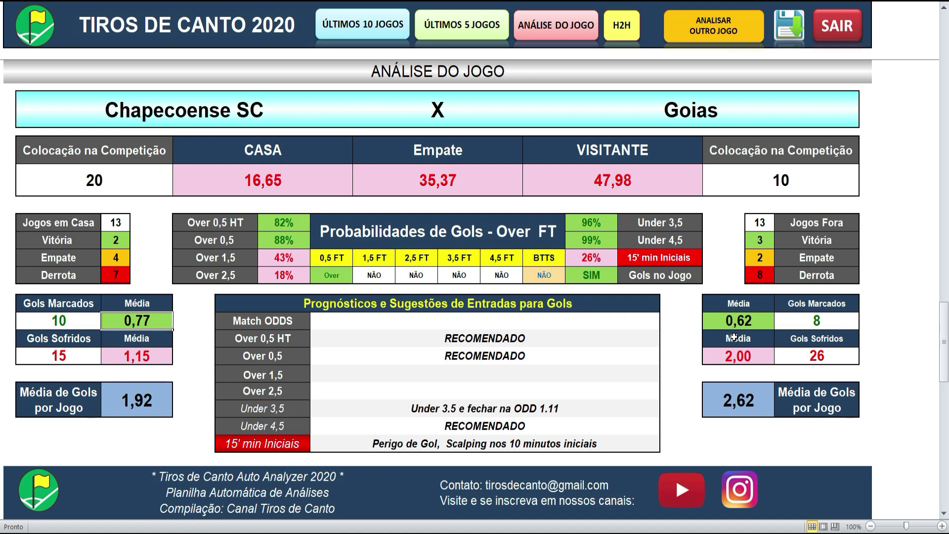
left_click(753, 359)
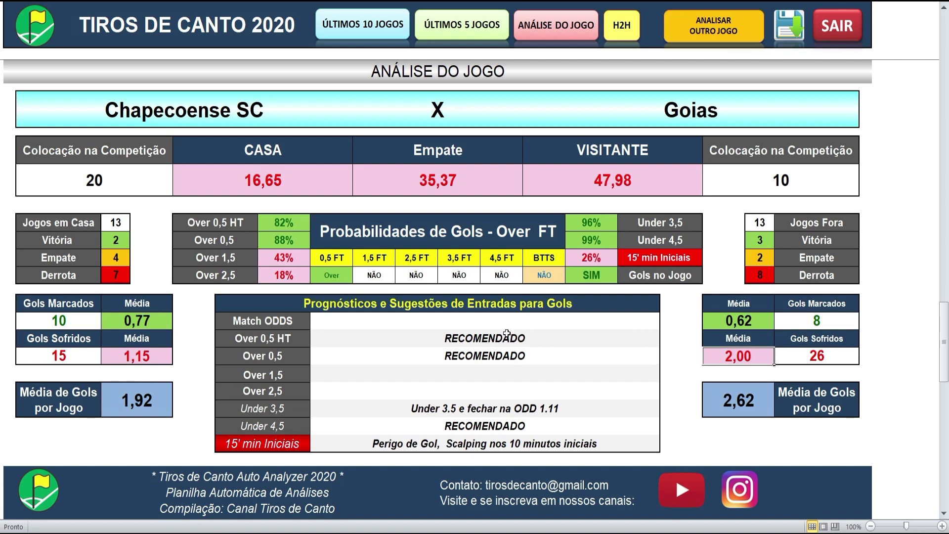
left_click(163, 320)
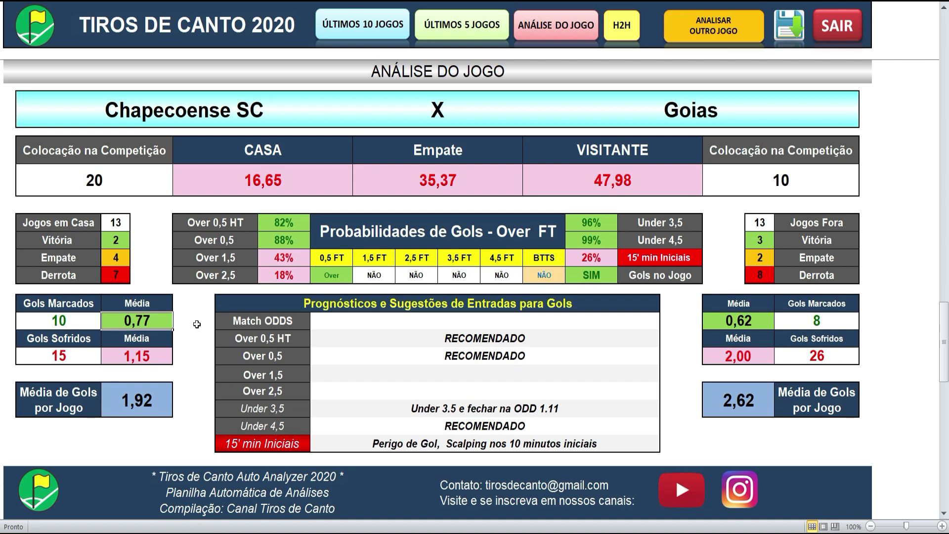
Step: Go through the goal betting suggestions from Match ODDS and the Over lines to Under 3,5 and Under 4,5
left_click(446, 322)
left_click(460, 343)
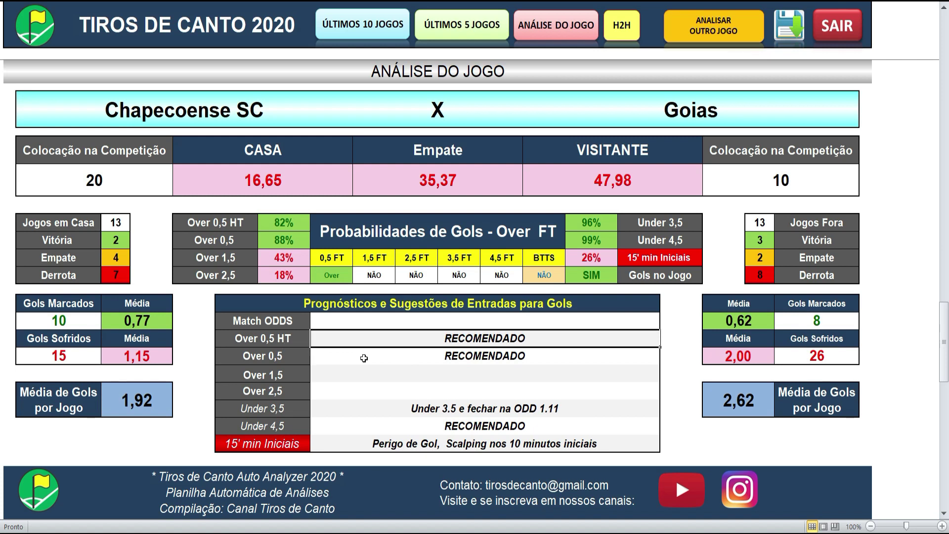
left_click(382, 360)
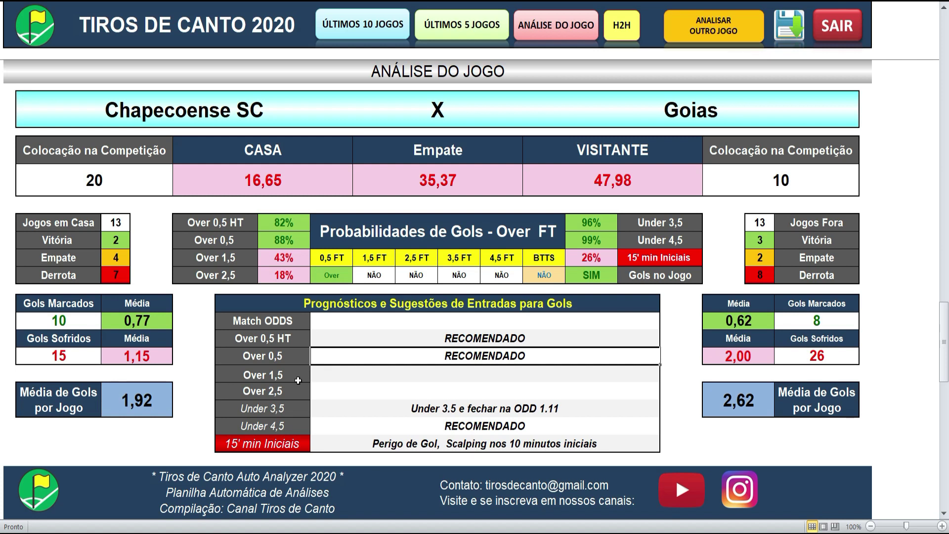
left_click(366, 392)
double_click(372, 368)
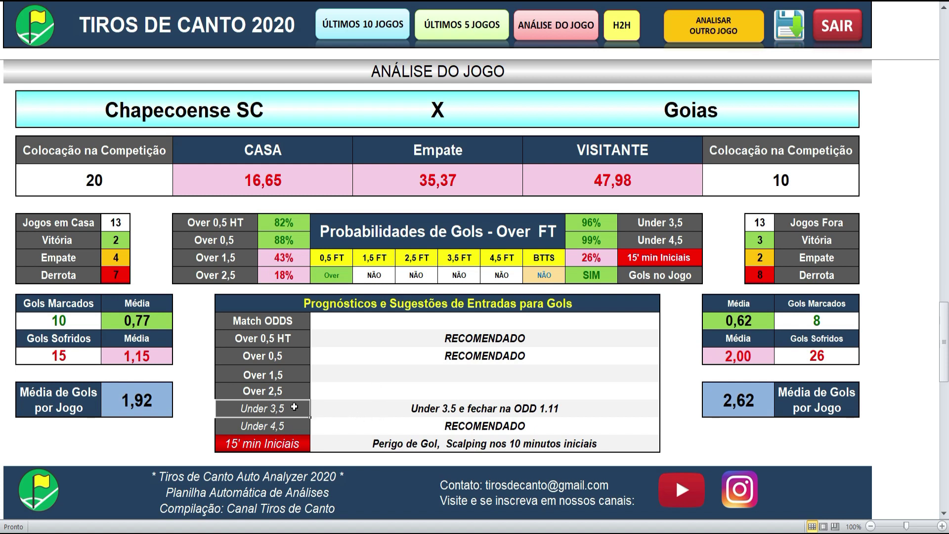
left_click(300, 425)
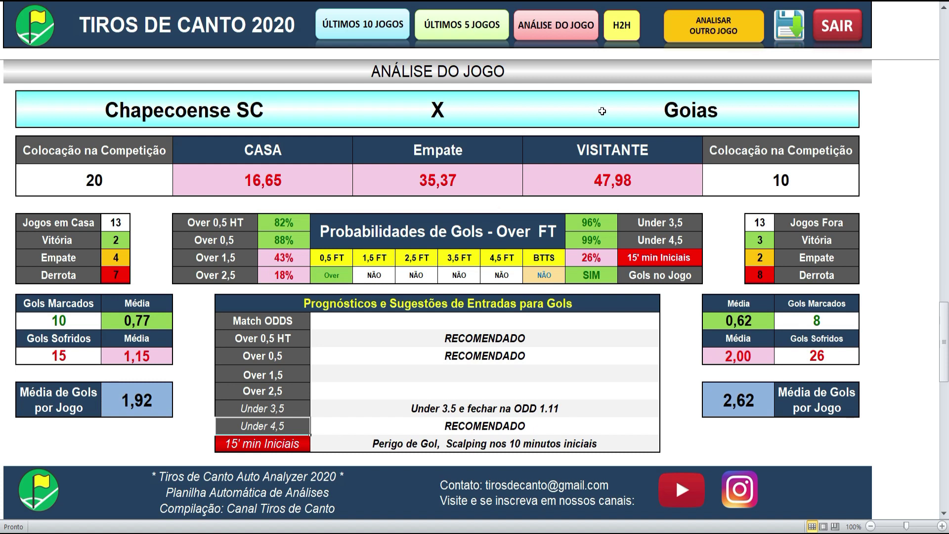
Step: Show the head-to-head analysis and examine the teams, corners and total of the first match listed under ESCANTEIOS
left_click(622, 31)
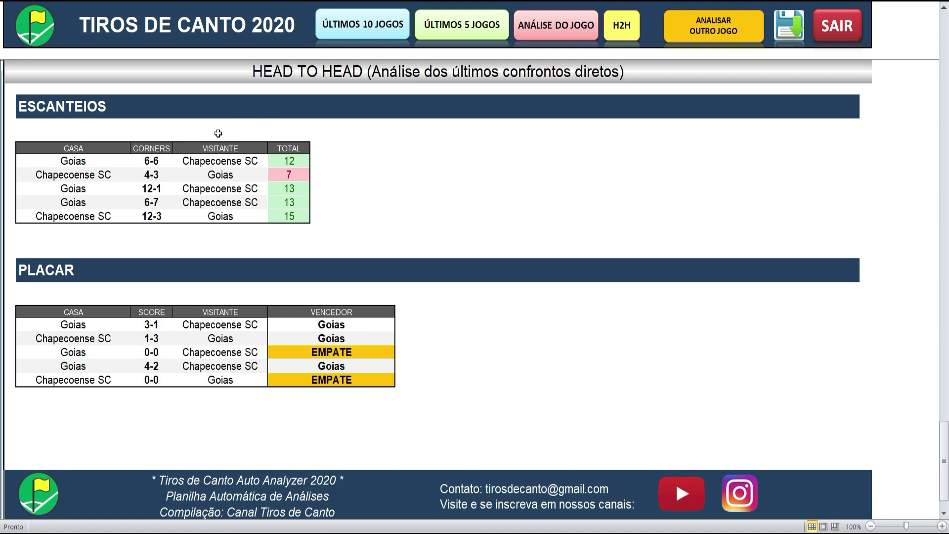
left_click(108, 162)
left_click(196, 163)
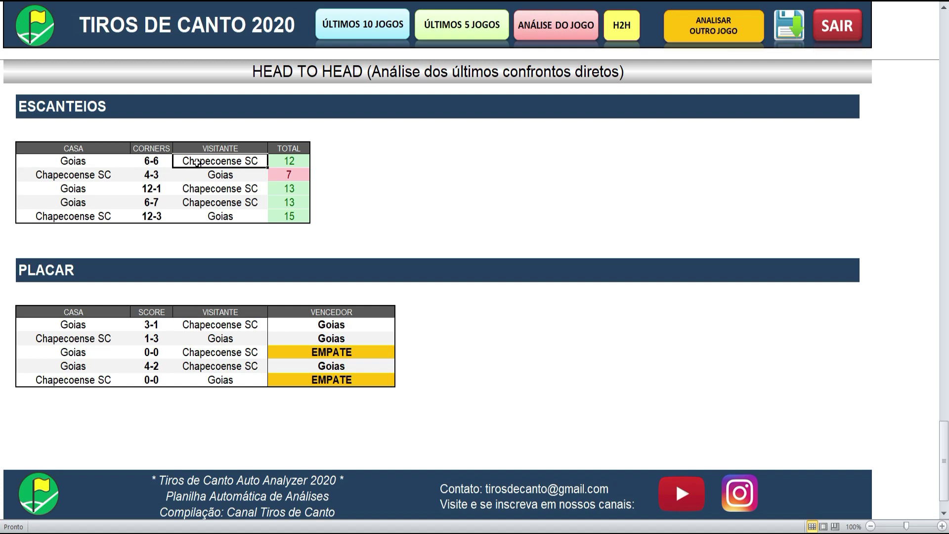
left_click(160, 161)
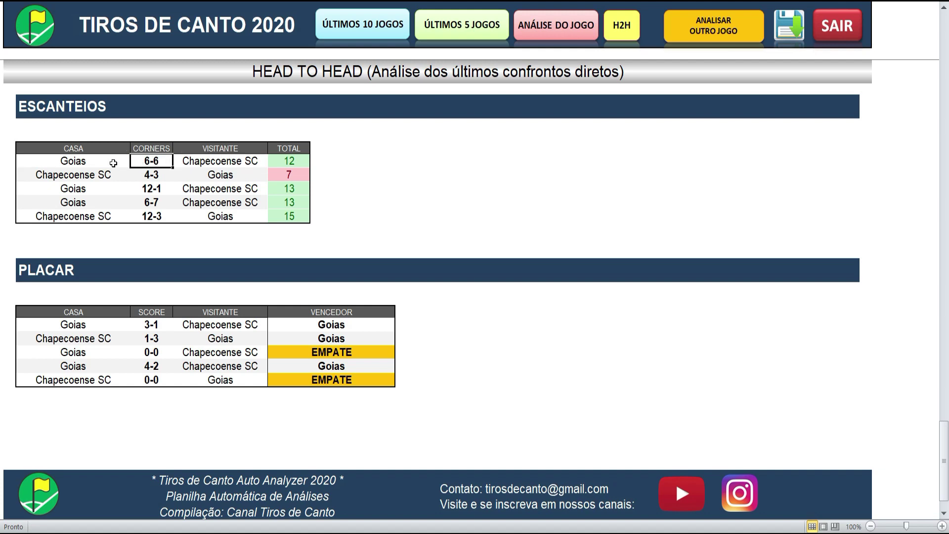
left_click(279, 156)
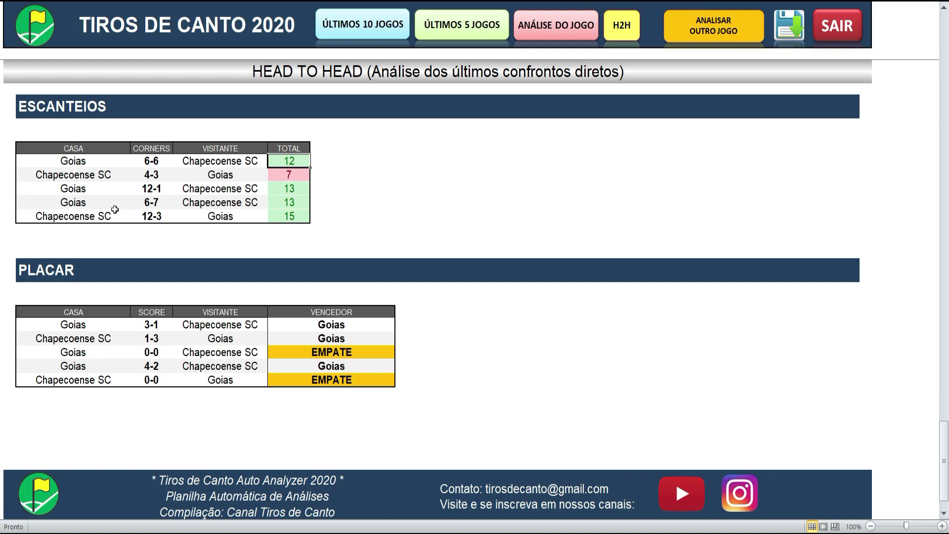
Step: Trace the home teams of the five head-to-head corner matches from the last row up to the first
left_click(96, 218)
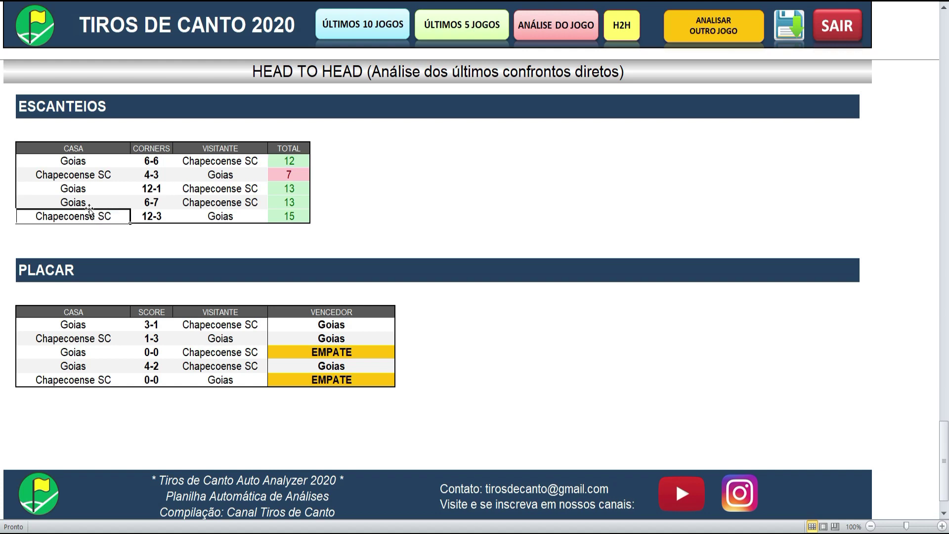
left_click(91, 202)
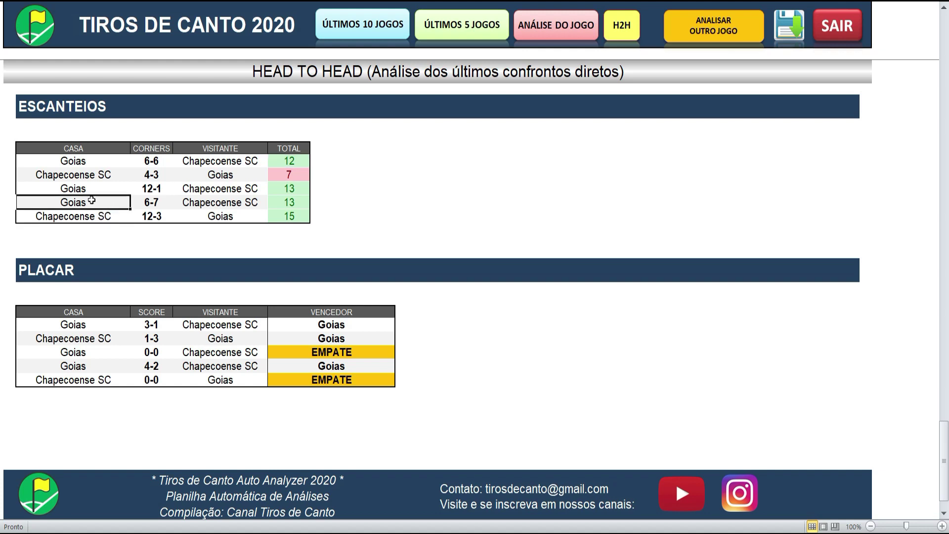
left_click(91, 189)
left_click(95, 176)
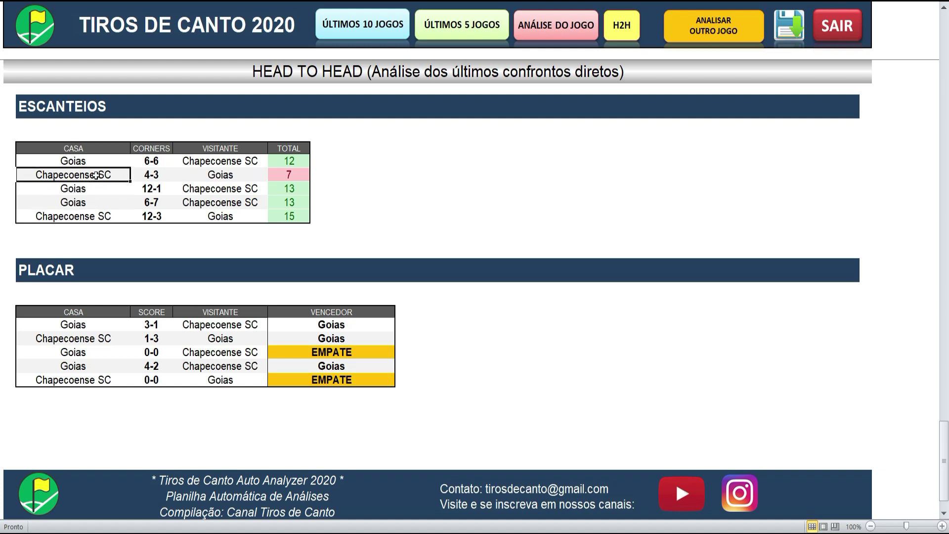
left_click(94, 160)
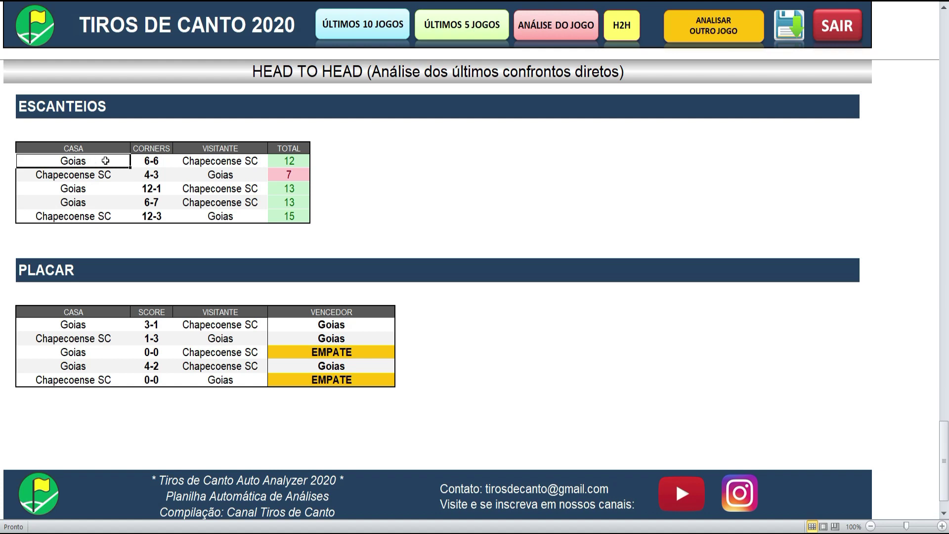
left_click(187, 163)
left_click(110, 162)
Step: Review the winners and draws of the direct confrontations under PLACAR, and return to the ESCANTEIOS section
left_click(243, 267)
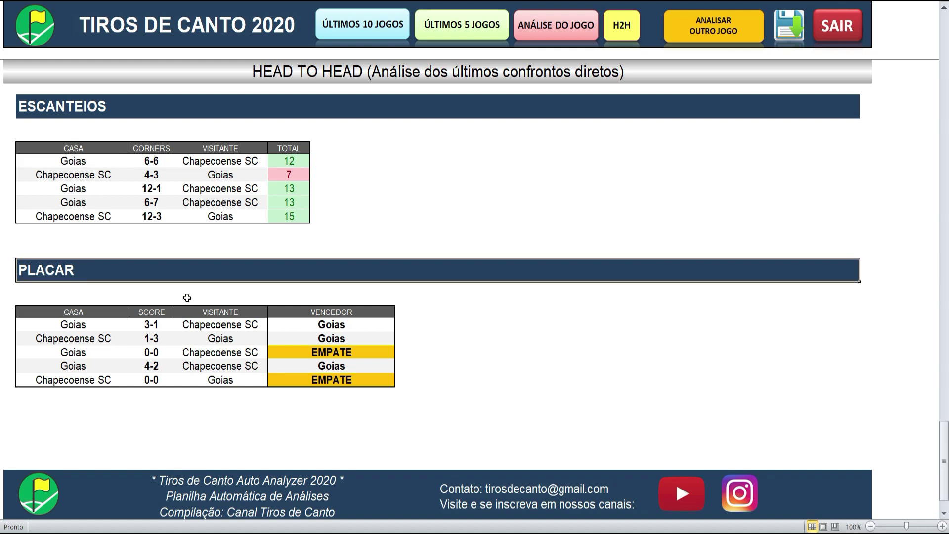
left_click(341, 325)
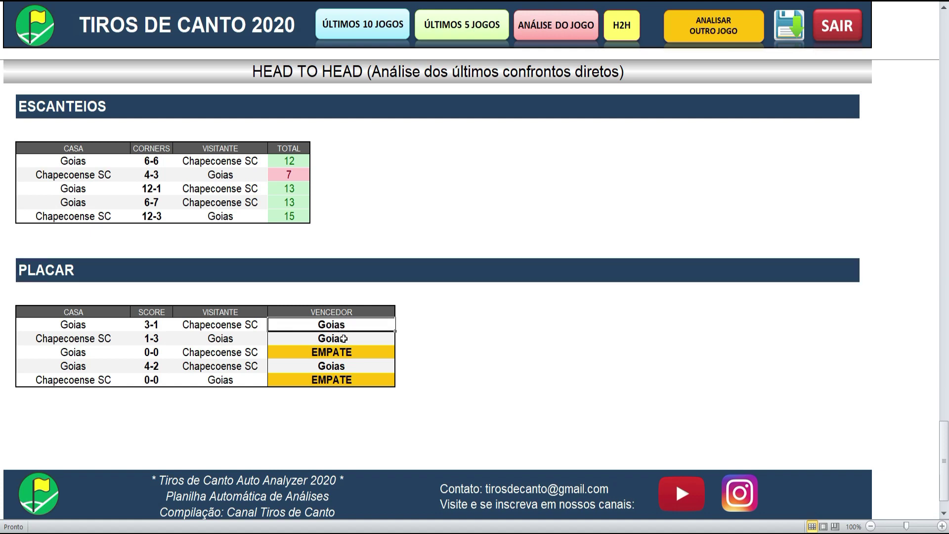
left_click(344, 339)
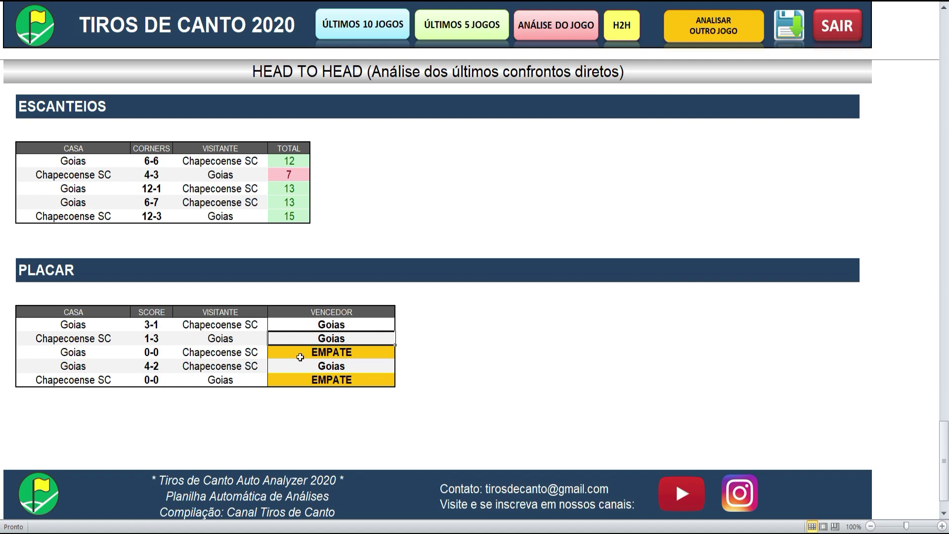
left_click(341, 324)
left_click(343, 366)
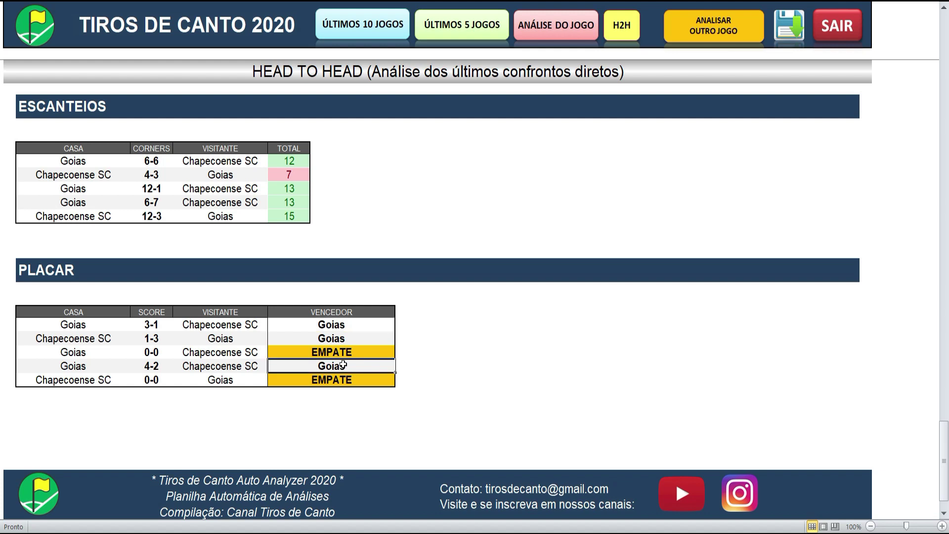
left_click(344, 352)
left_click(339, 381)
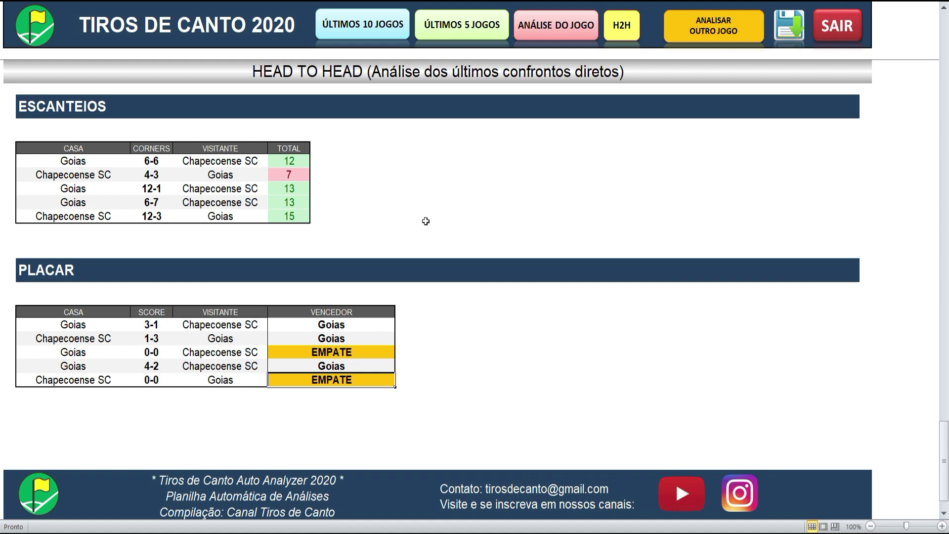
left_click(100, 135)
left_click(104, 113)
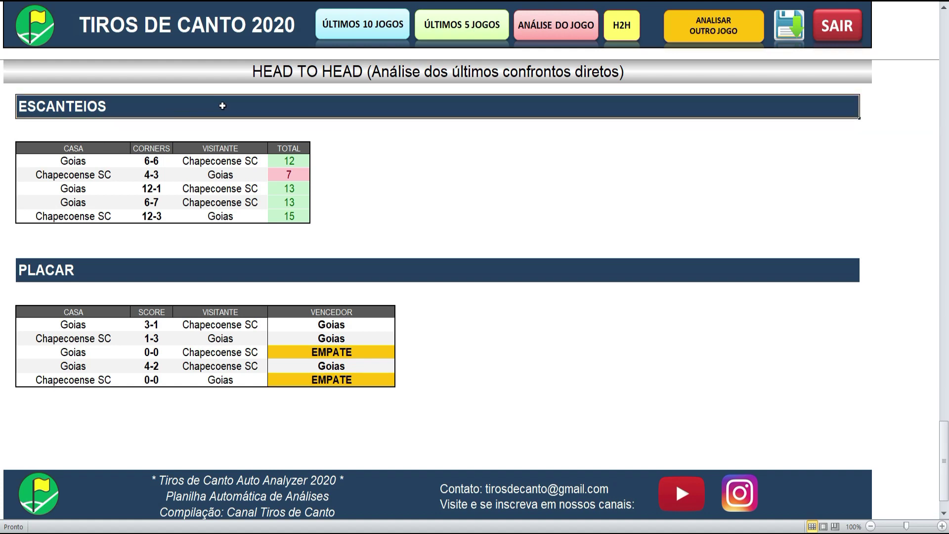
Step: Revisit the last 10 games, last 5 games, match analysis and head-to-head views in turn
left_click(366, 37)
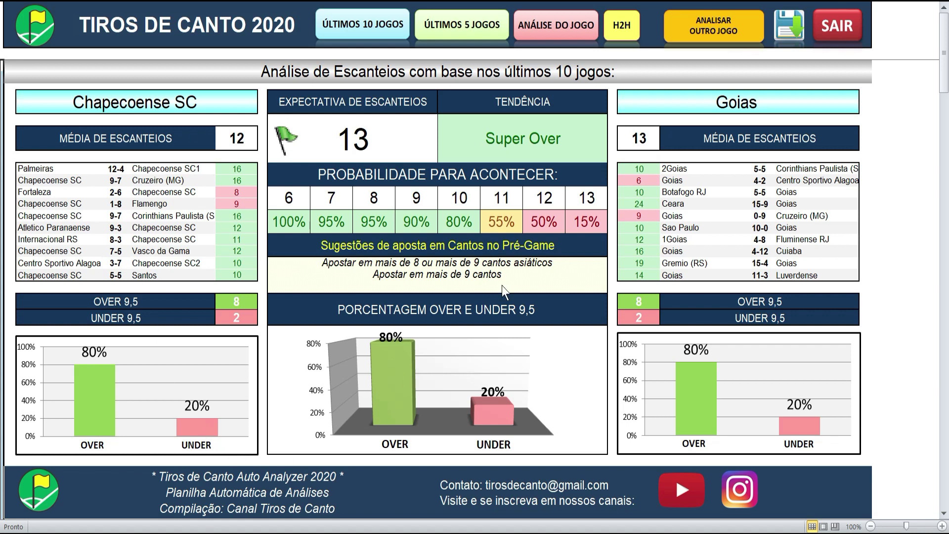
left_click(449, 37)
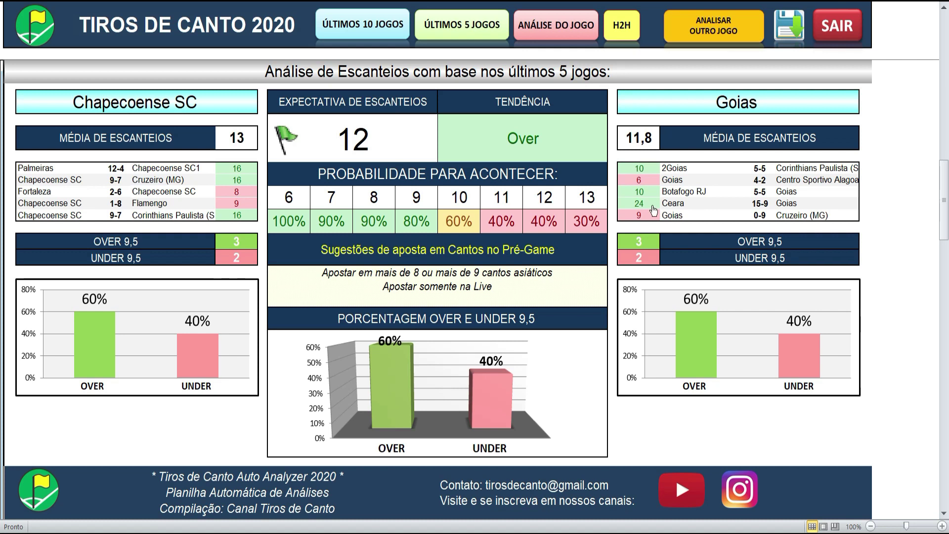
left_click(557, 31)
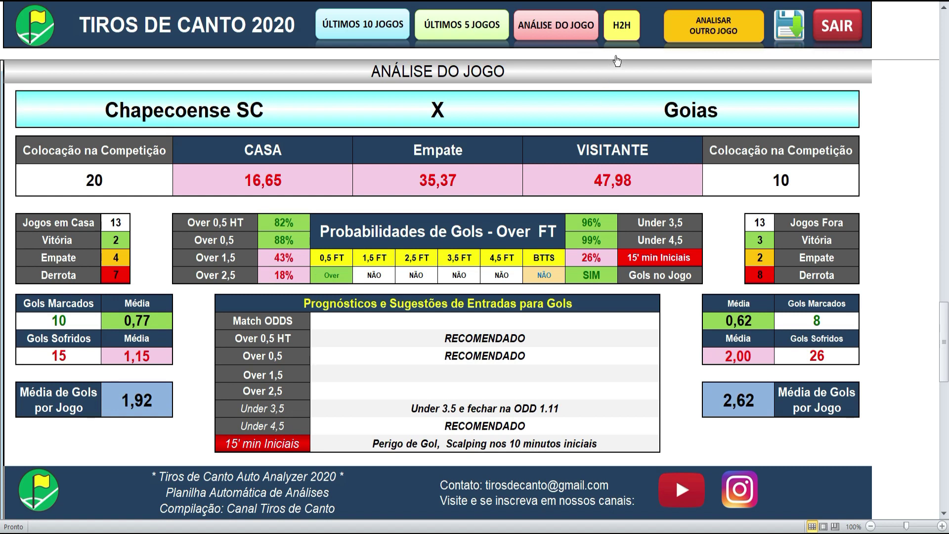
left_click(621, 27)
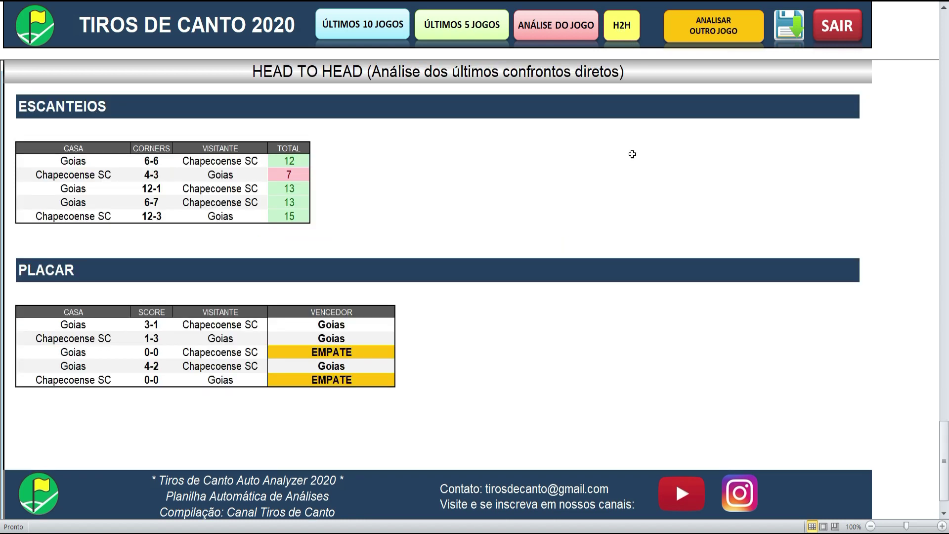
Step: Return to the day's match list and run the analysis of the 16:00 match Atletico Mineiro x Santos
left_click(713, 36)
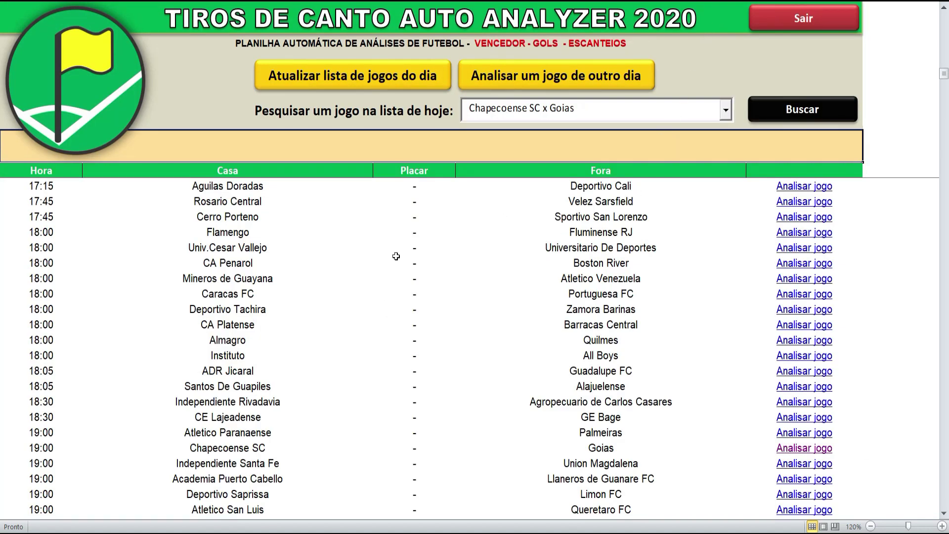
scroll(396, 259, "up", 2)
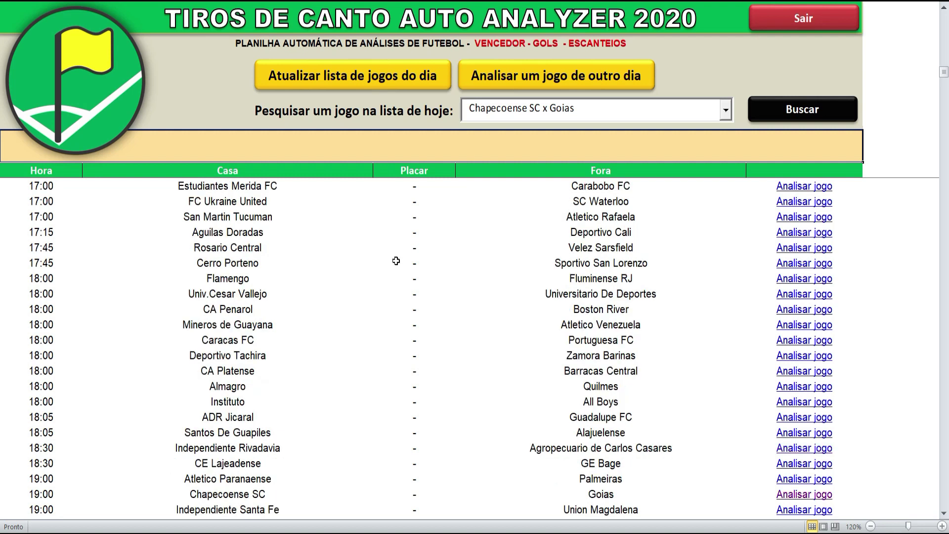
scroll(372, 276, "up", 2)
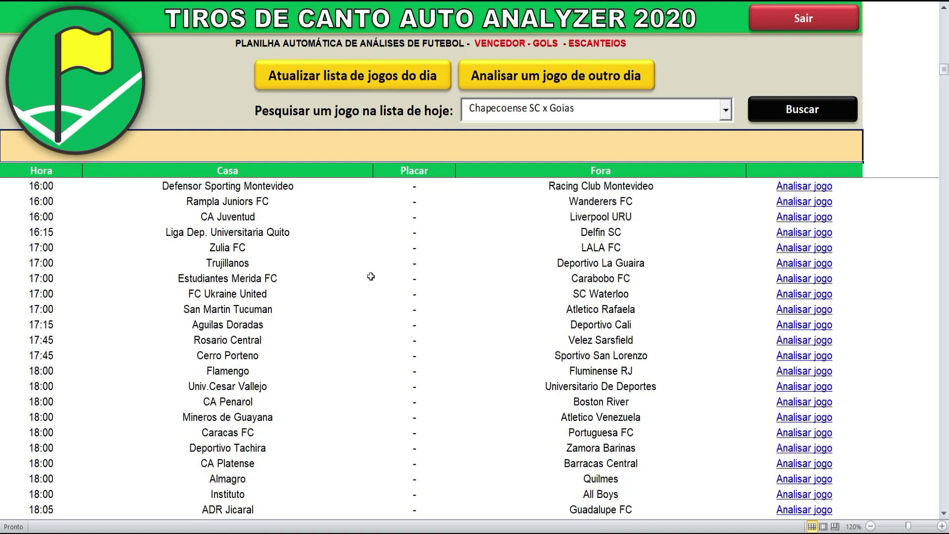
scroll(372, 277, "up", 1)
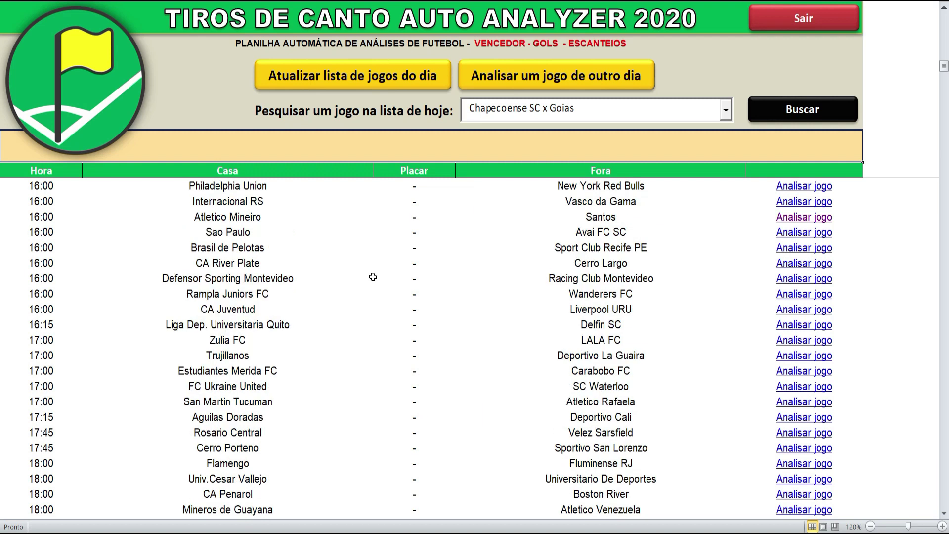
left_click(275, 217)
left_click(584, 217)
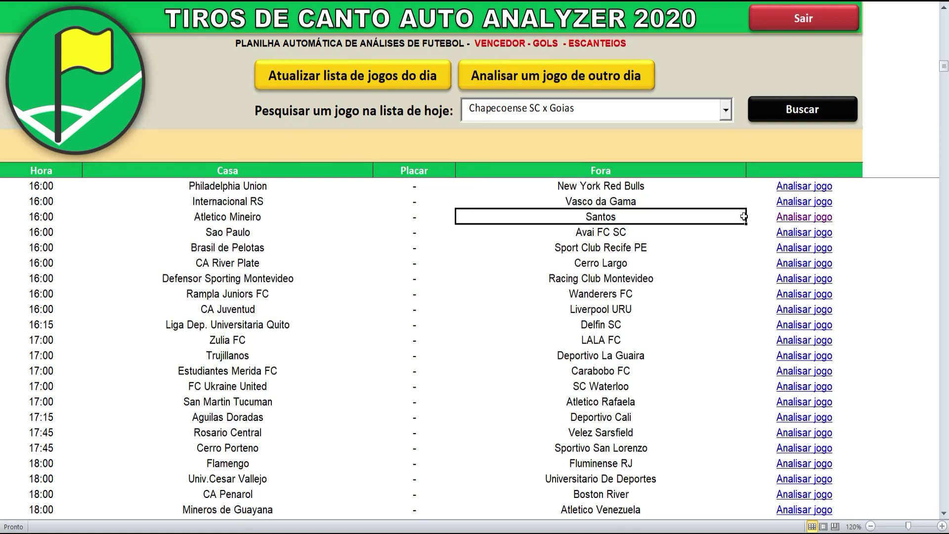
left_click(789, 217)
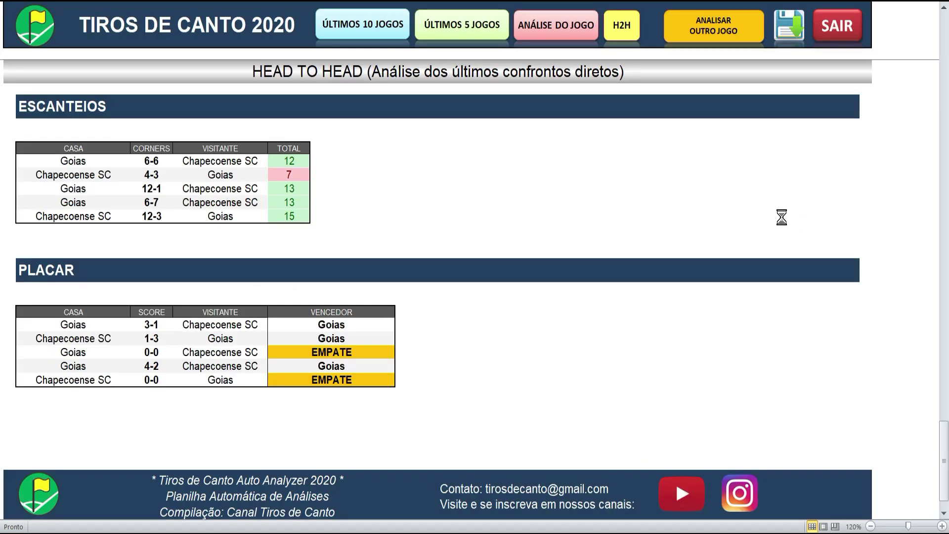
Step: Review the last 10 games, last 5 games, match analysis and head-to-head views for Atletico Mineiro x Santos, ending on the last 10 games
left_click(364, 34)
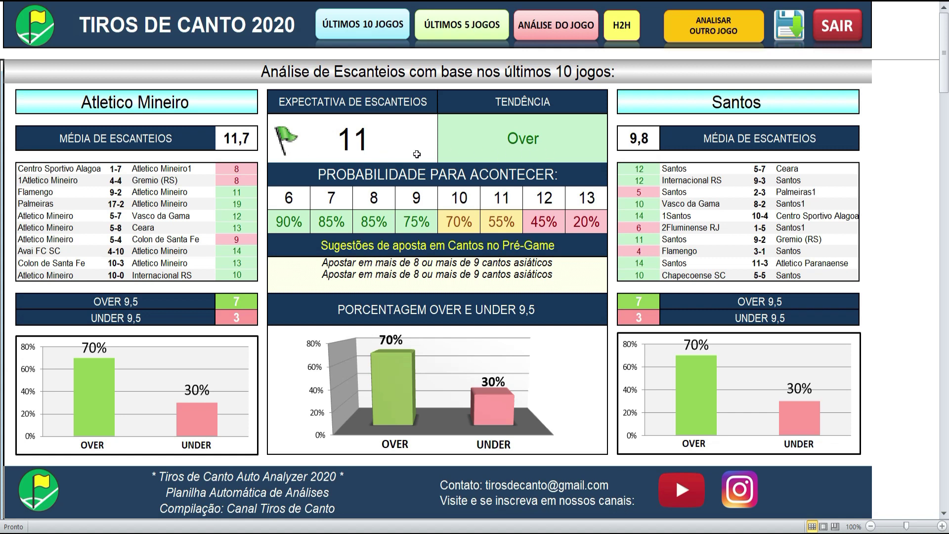
left_click(468, 35)
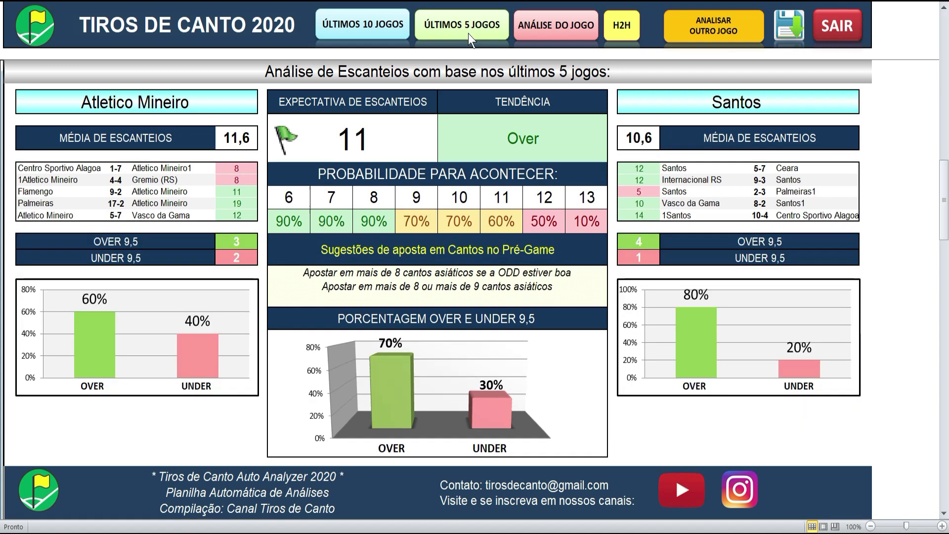
left_click(548, 33)
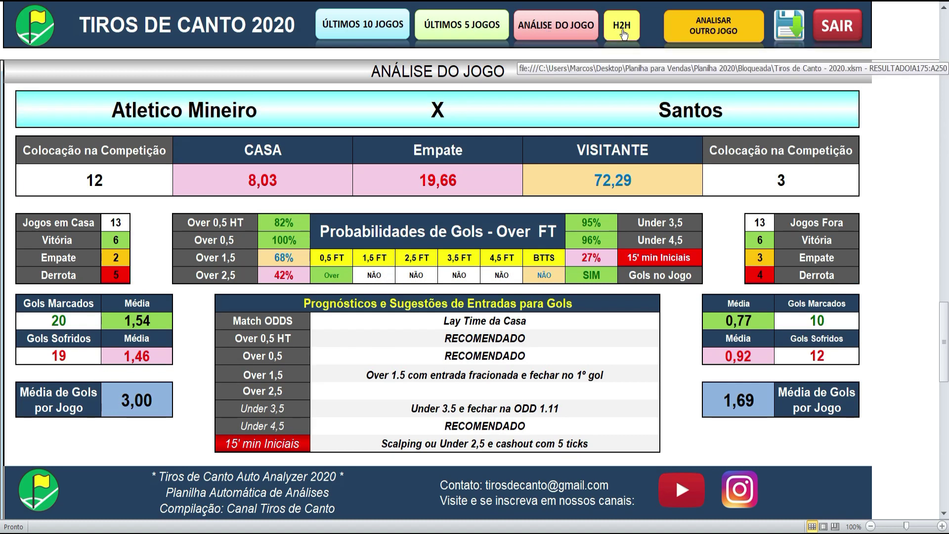
left_click(624, 35)
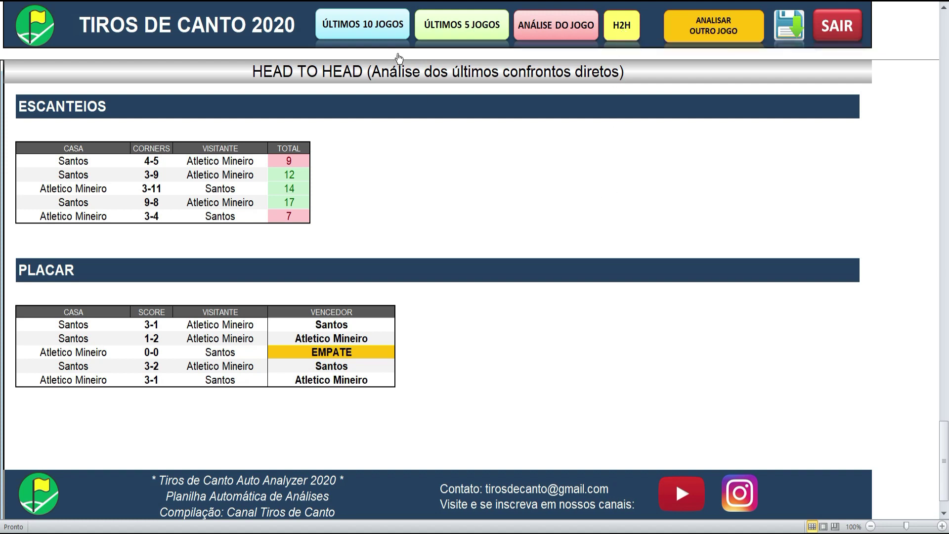
left_click(385, 34)
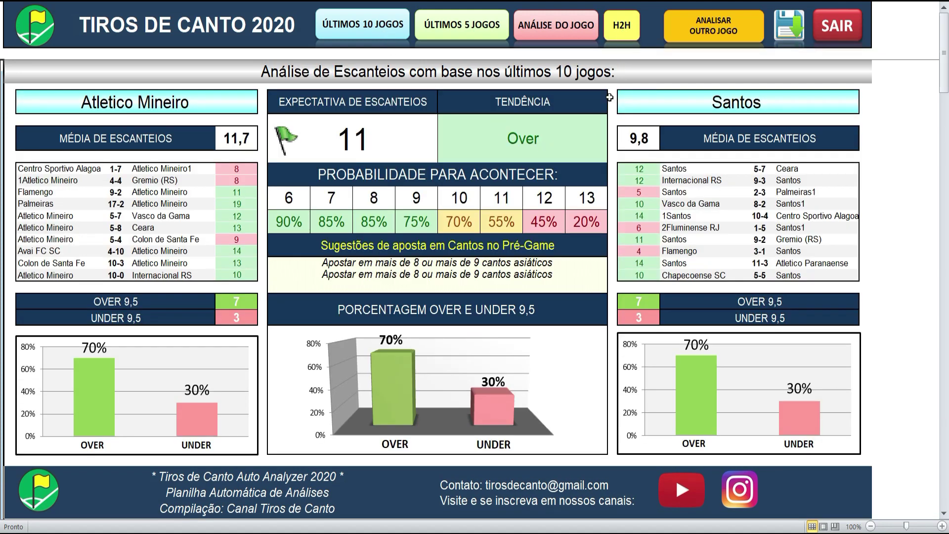